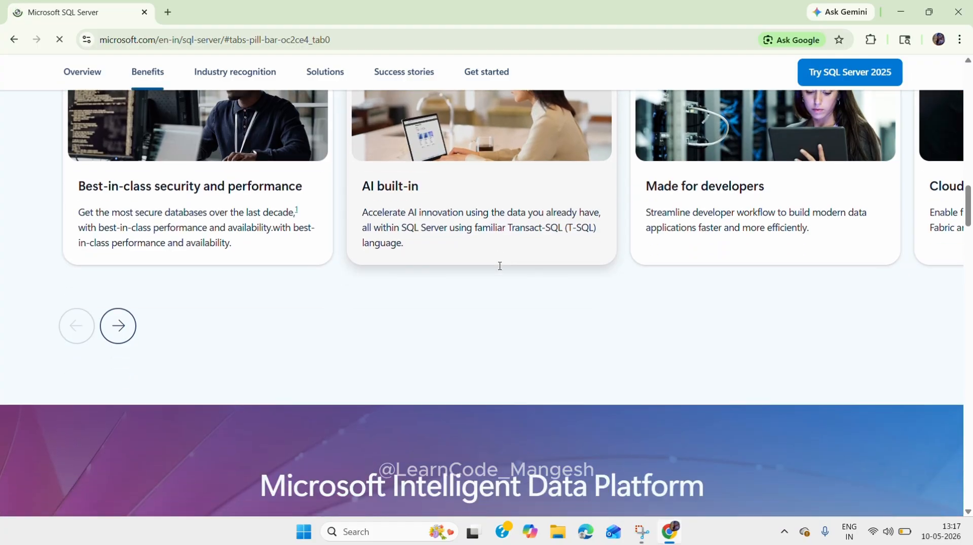
Step: Open the SQL Server 2025 Developer download page and close the Adobe Acrobat welcome page
scroll(500, 270, down, 10)
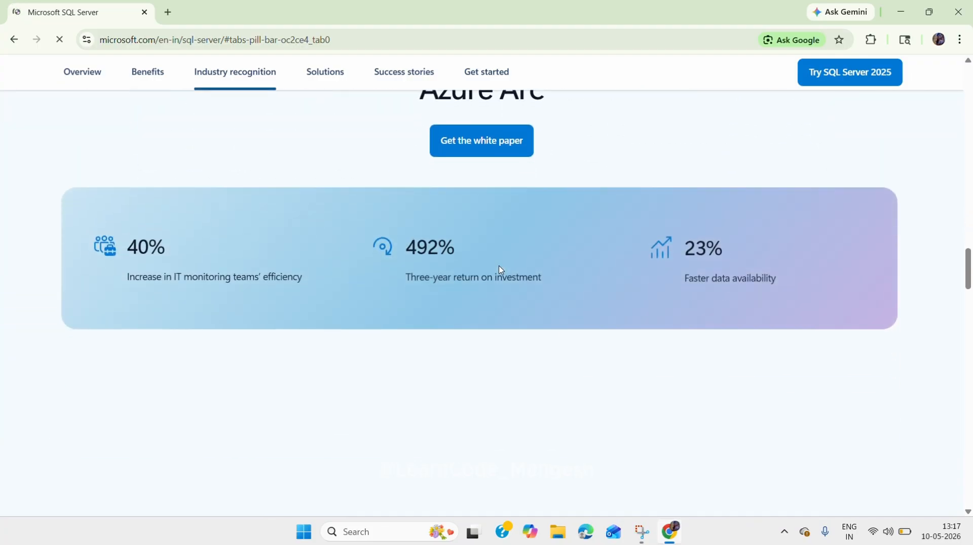
scroll(501, 270, down, 1)
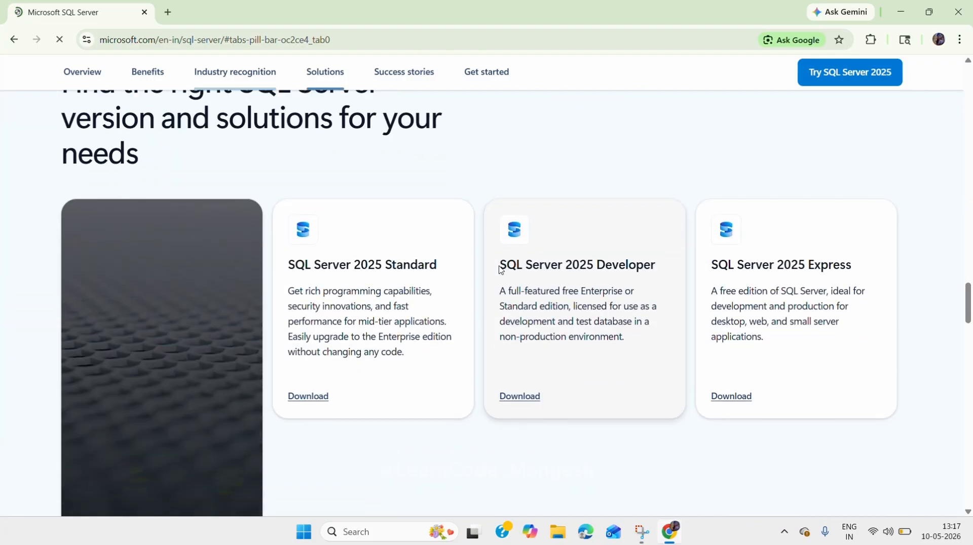
click(521, 396)
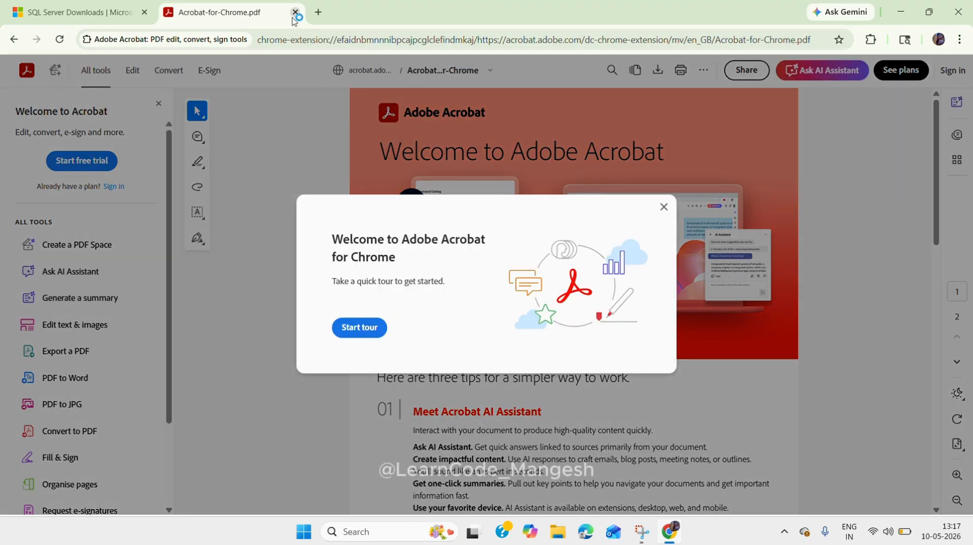
click(295, 12)
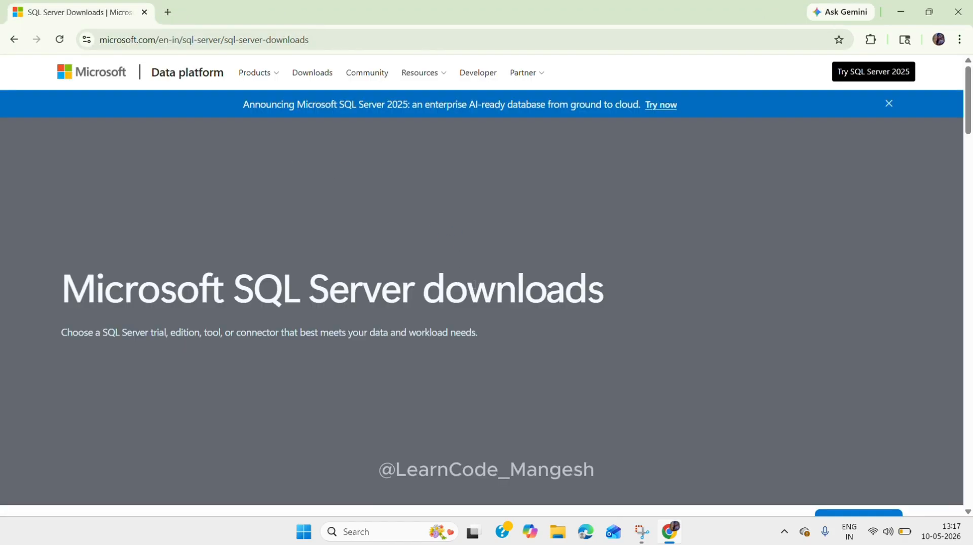
Step: Download the SQL Server 2025 Standard Developer edition and run SQL2025-SSEI-StdDev.exe
scroll(475, 288, down, 7)
scroll(477, 287, up, 7)
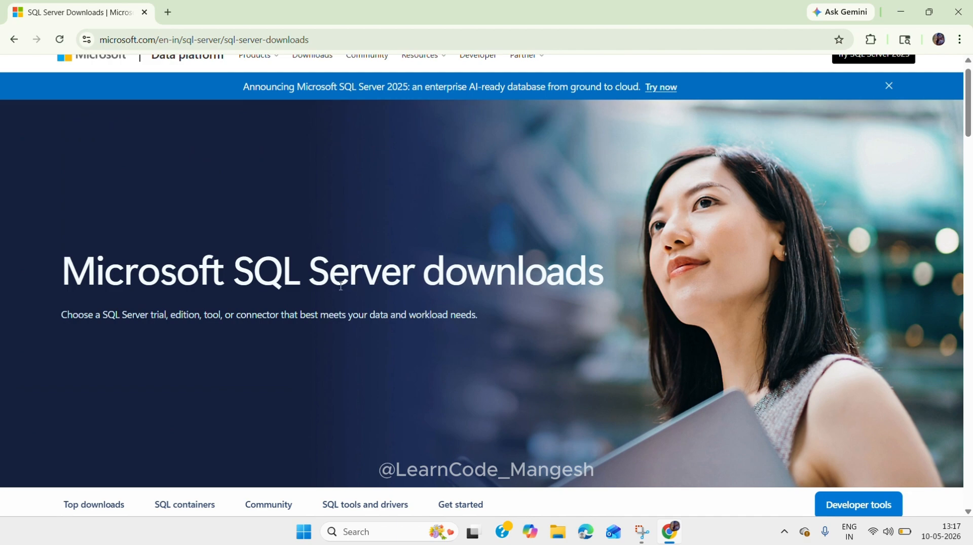
scroll(495, 321, down, 7)
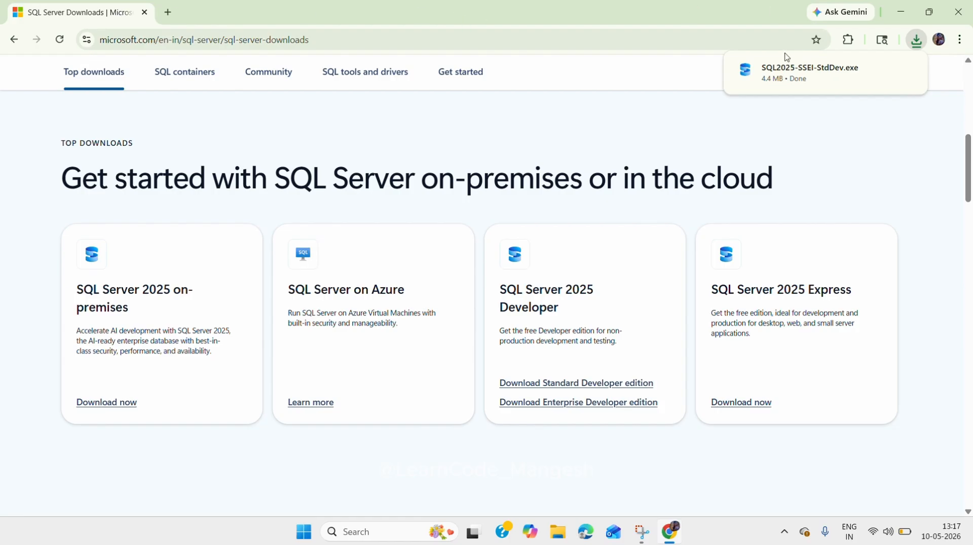
click(783, 76)
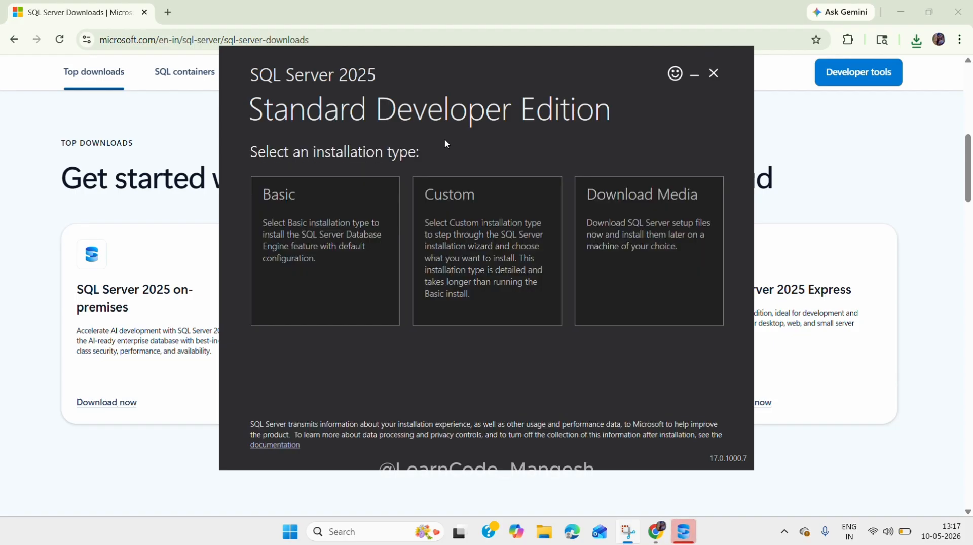
Step: Install SQL Server with the Basic installation type, accepting the license terms and the default install location
click(335, 222)
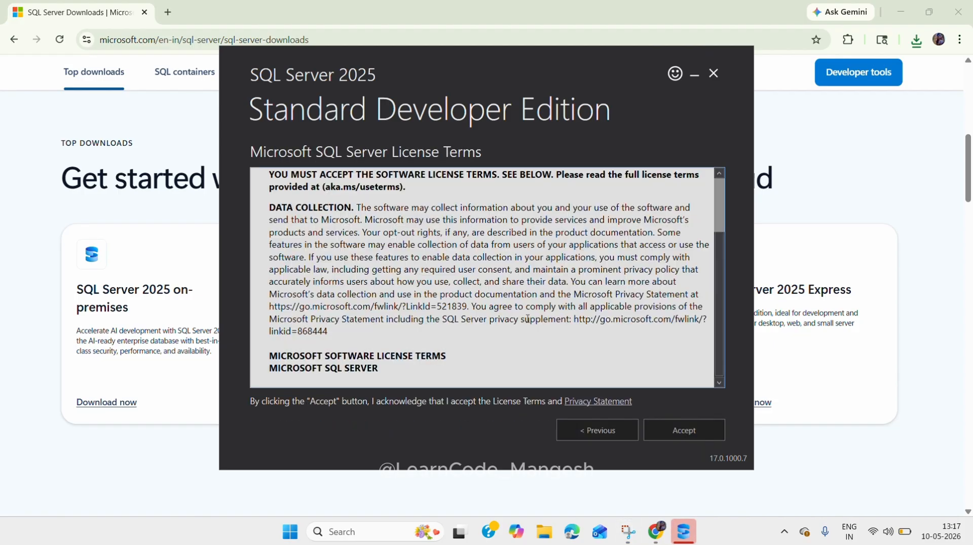
click(671, 436)
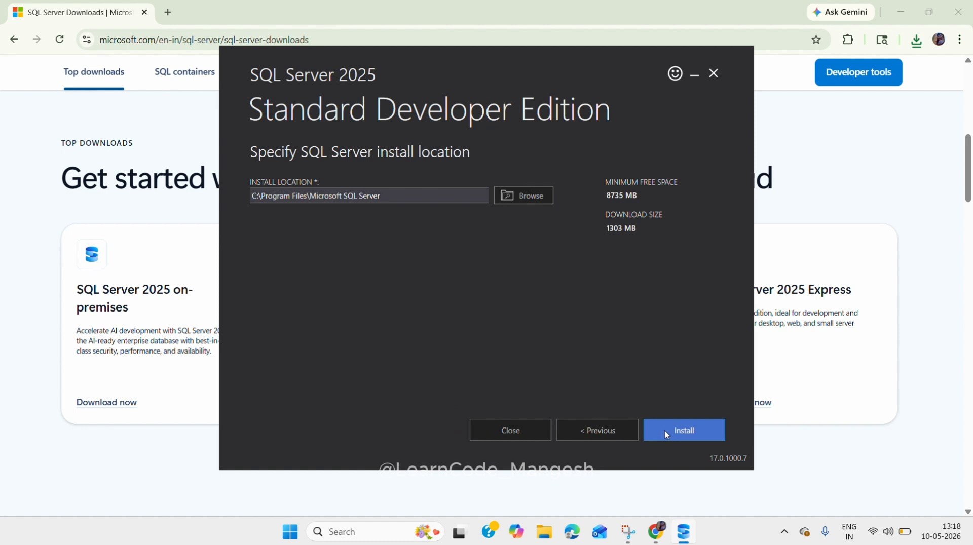
click(666, 434)
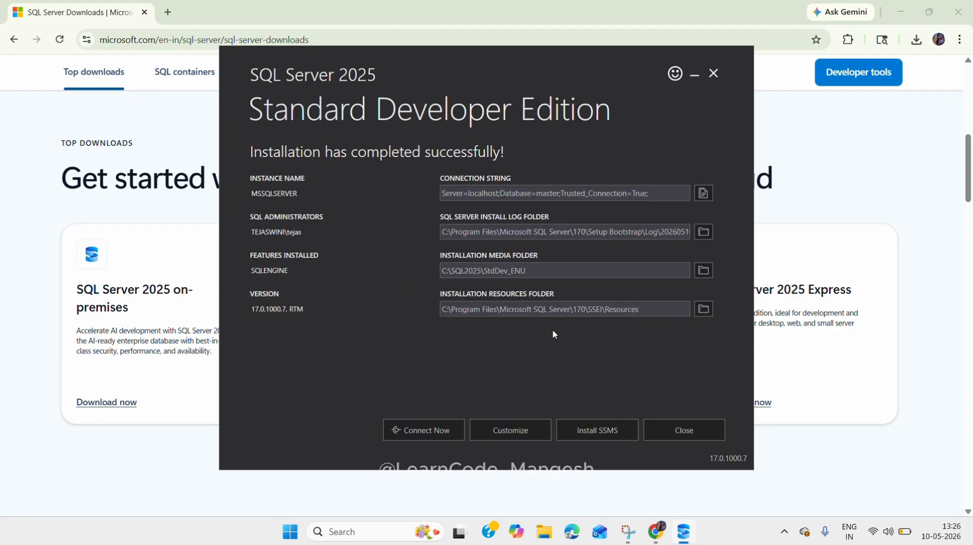
Step: Open the SSMS installation page from the SQL Server installer and download the SQL Server Management Studio 22 installer
click(596, 429)
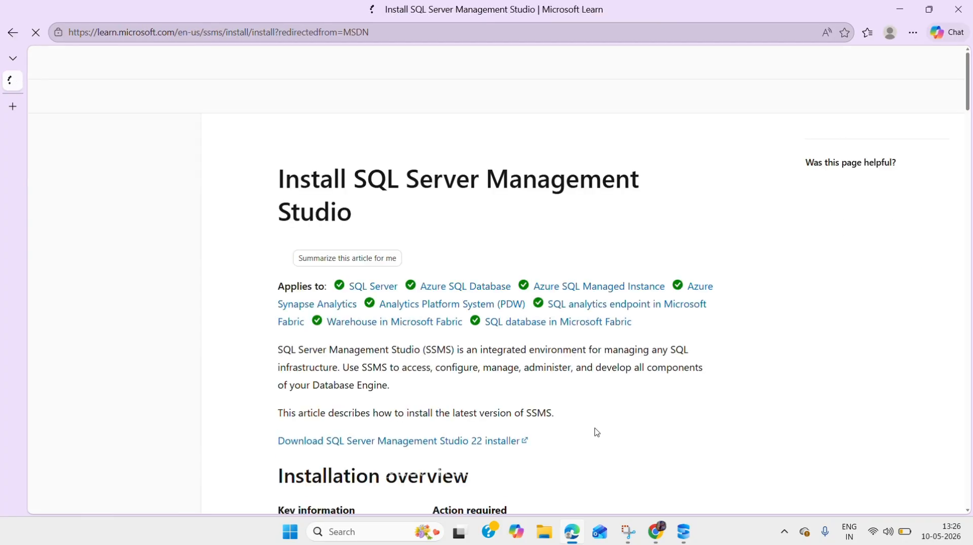
scroll(520, 423, down, 3)
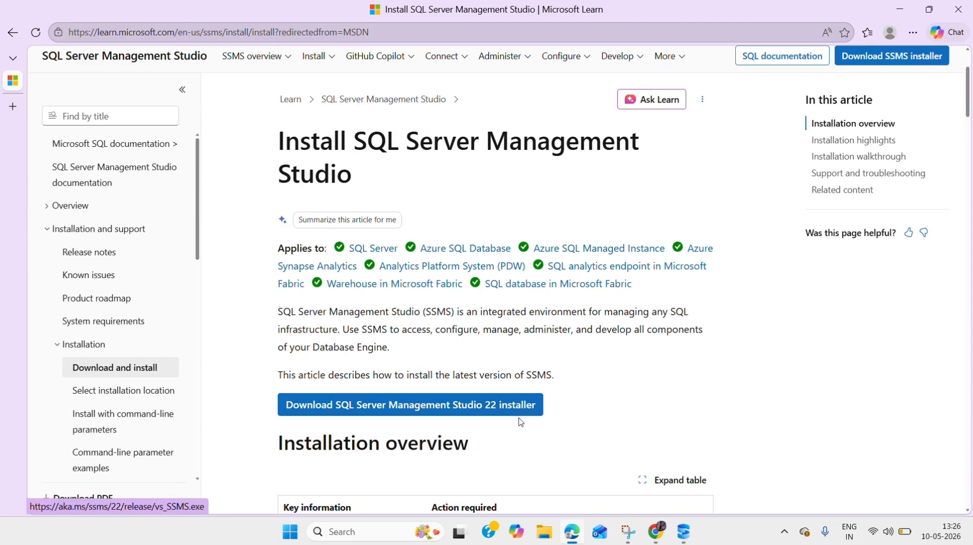
click(458, 413)
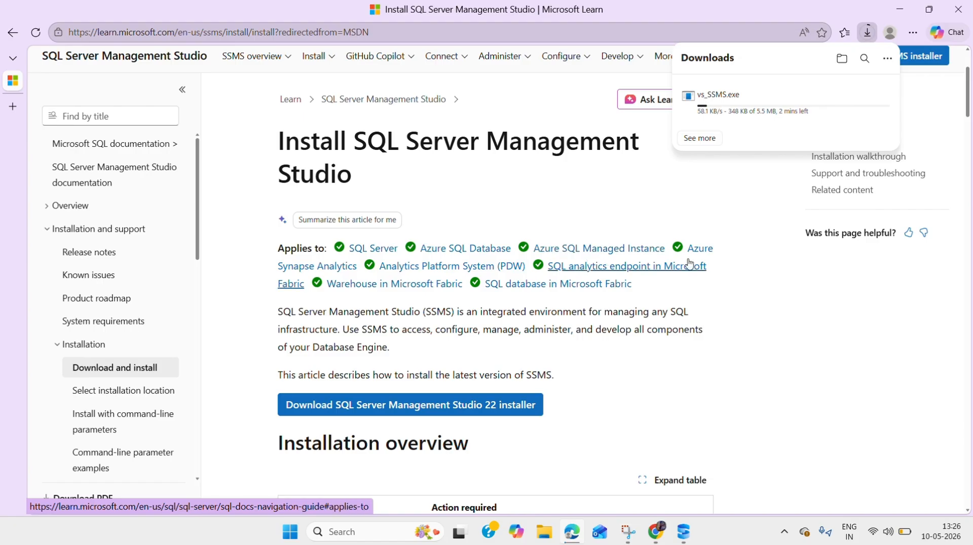
Step: Connect the computer to the secured Airtel Wi-Fi network by entering the network password
click(874, 536)
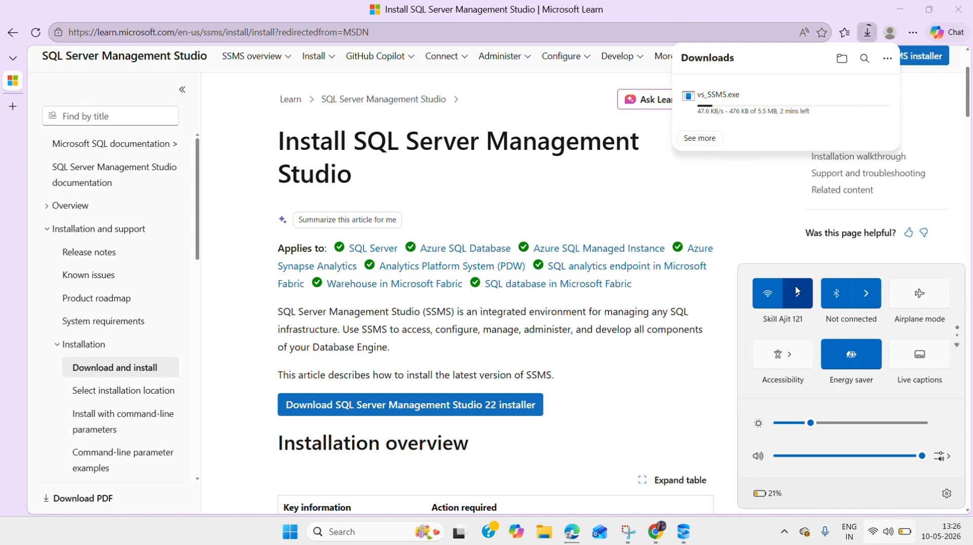
click(746, 245)
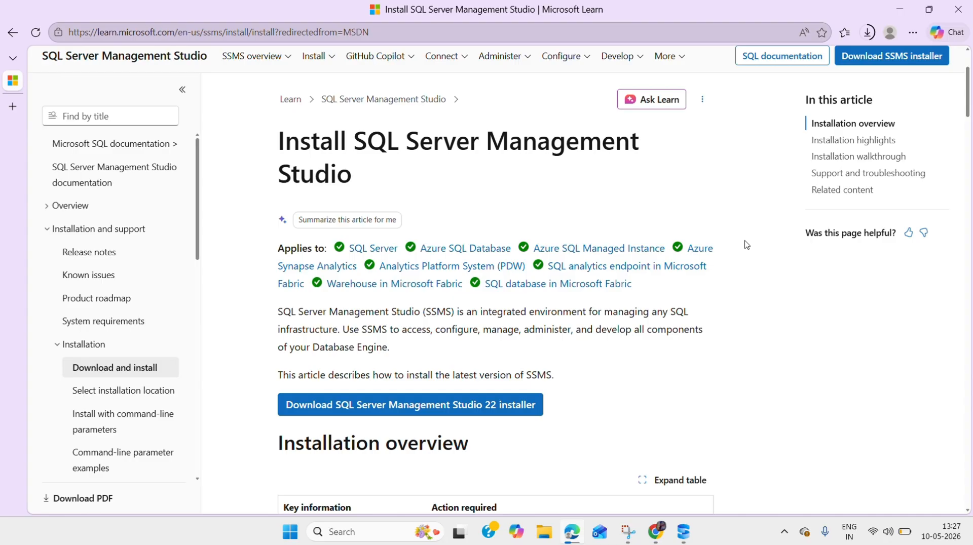
click(884, 533)
click(807, 311)
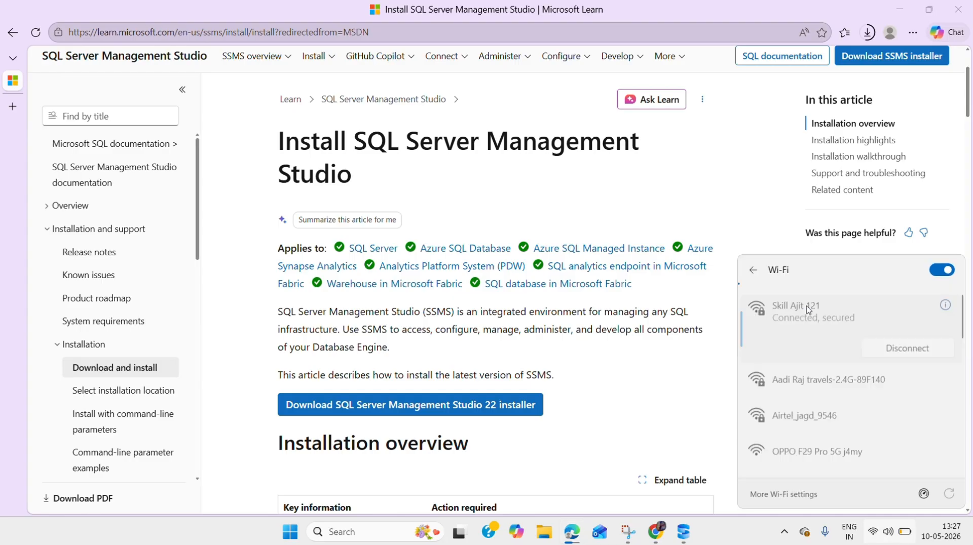
click(812, 413)
click(906, 432)
scroll(852, 428, down, 3)
scroll(852, 428, up, 3)
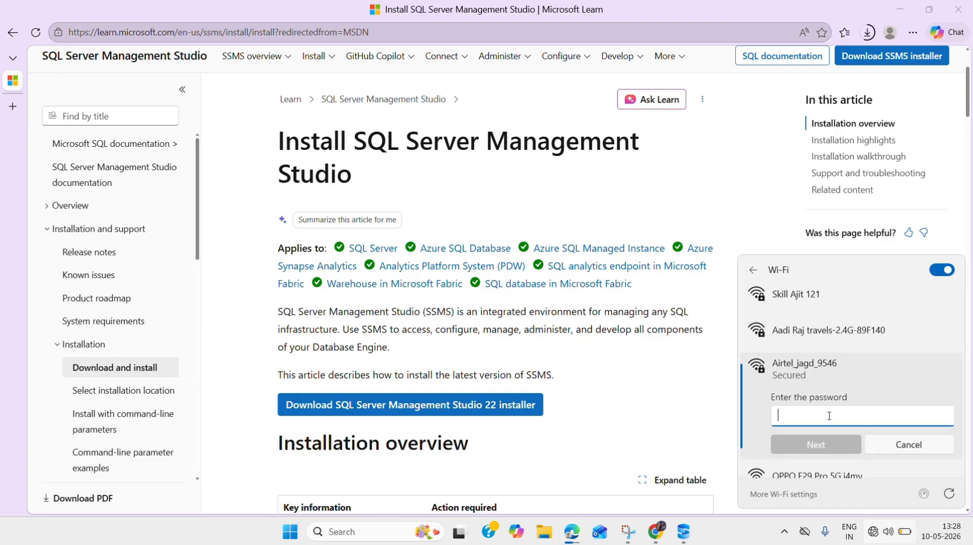
text(***********)
click(822, 446)
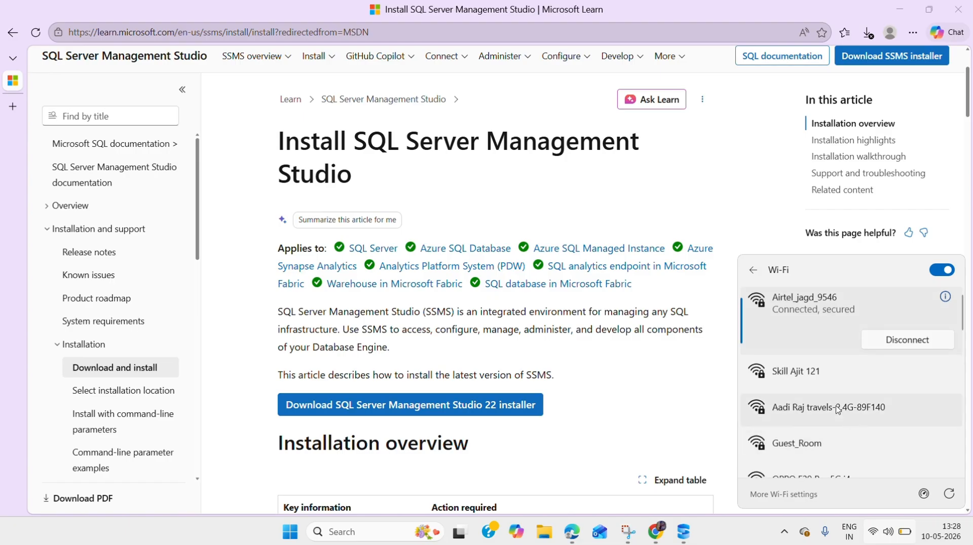
Step: Resume the vs_SSMS.exe download in the browser's download list
click(867, 32)
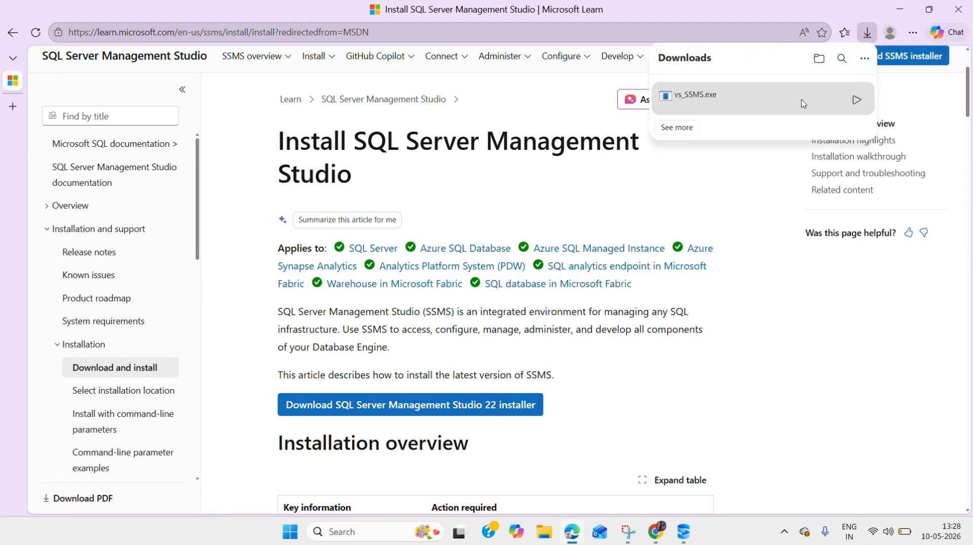
double_click(730, 108)
click(856, 100)
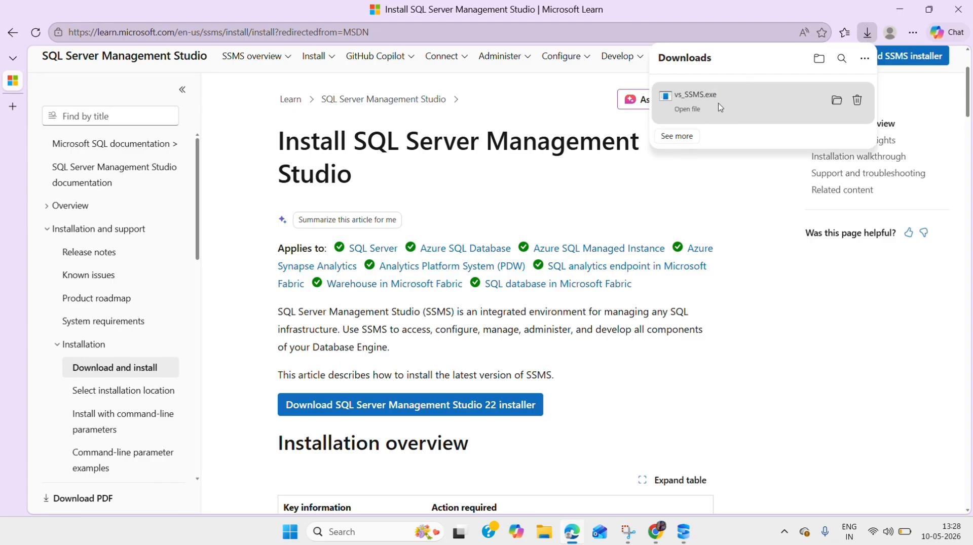
Step: Run the downloaded vs_SSMS.exe, allow it through the security warning and continue with the Visual Studio Installer setup
click(720, 107)
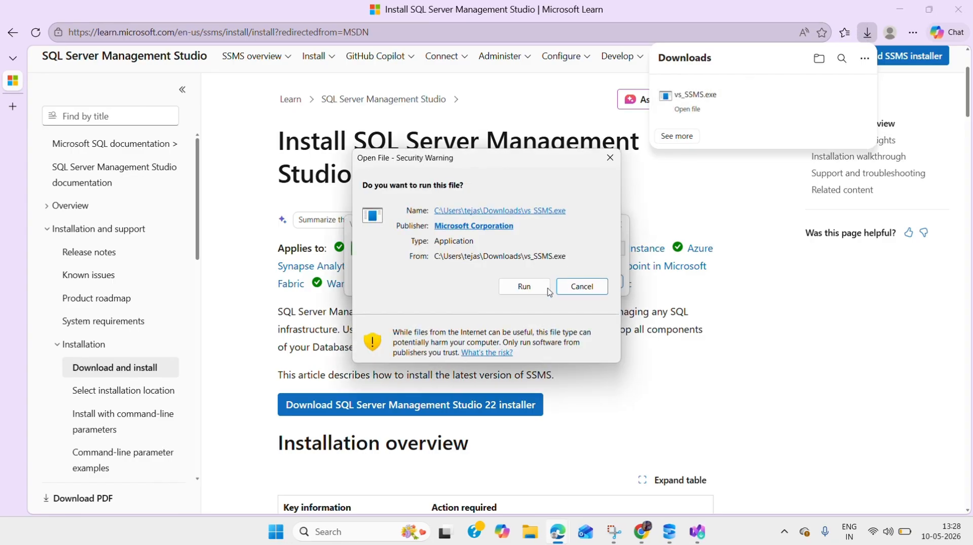
click(529, 292)
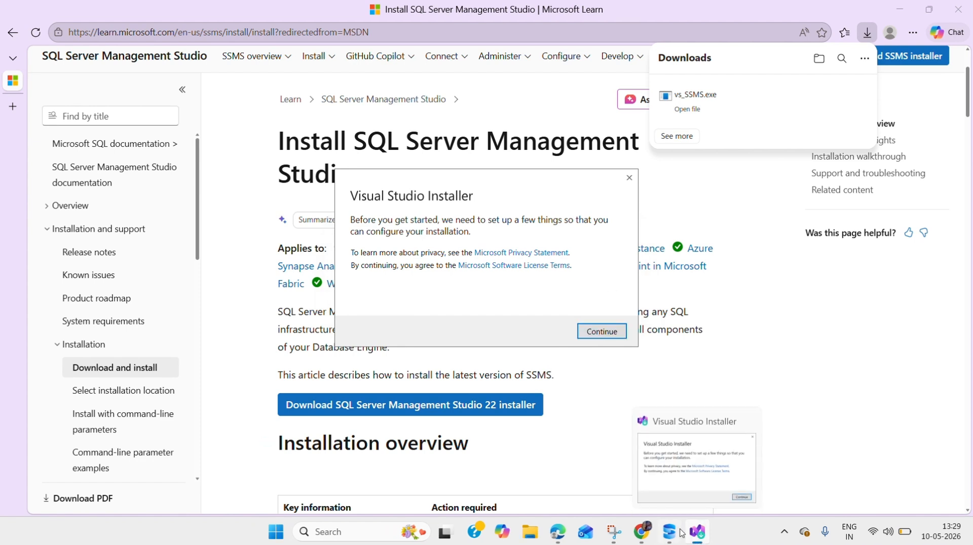
mouse_move(670, 532)
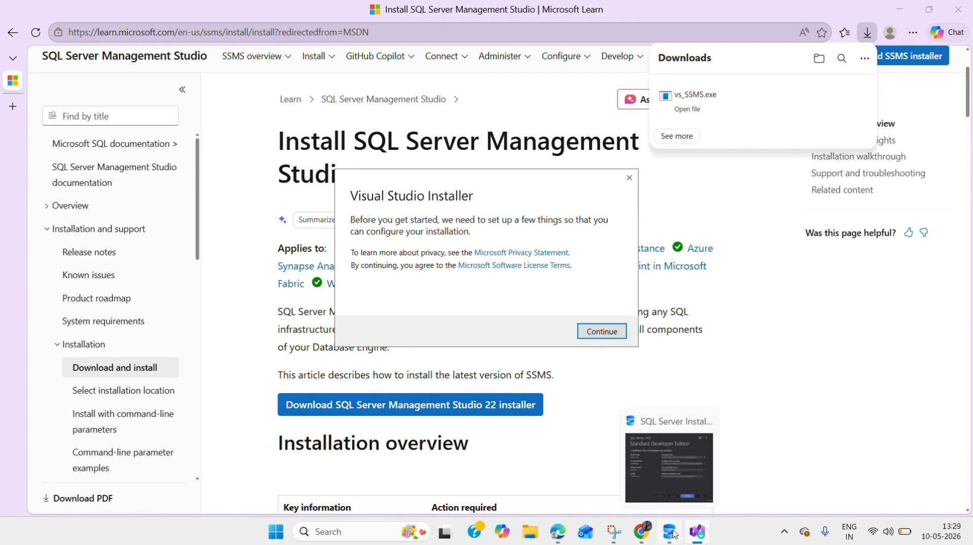
click(590, 335)
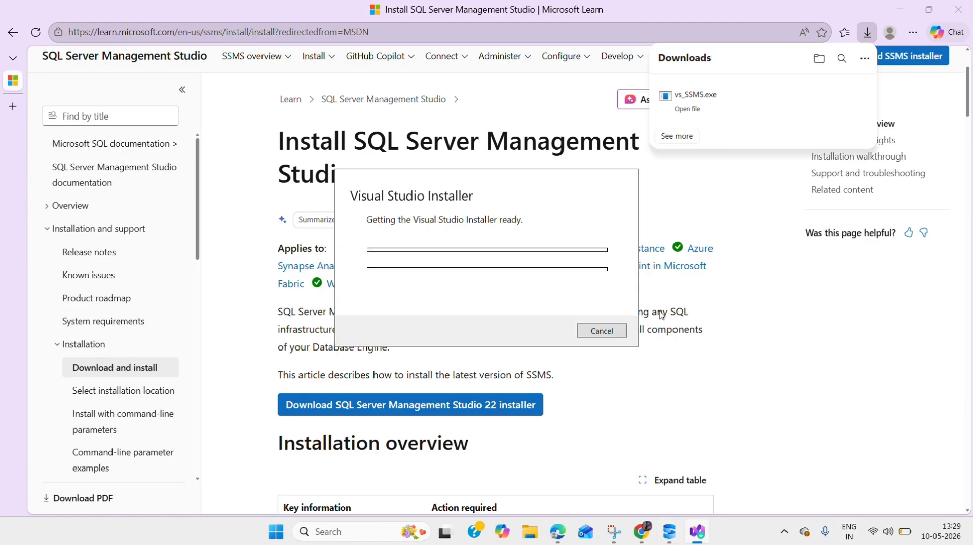
mouse_move(693, 538)
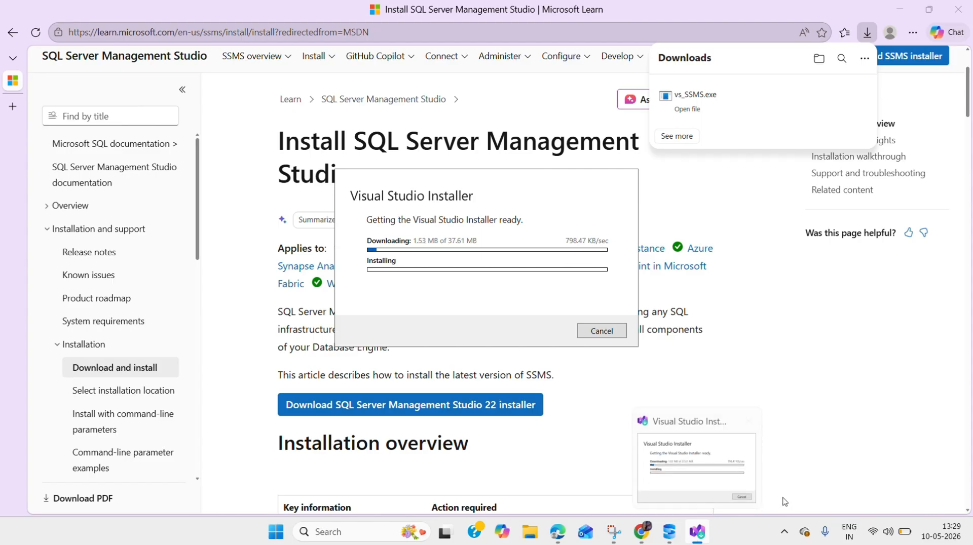
mouse_move(903, 538)
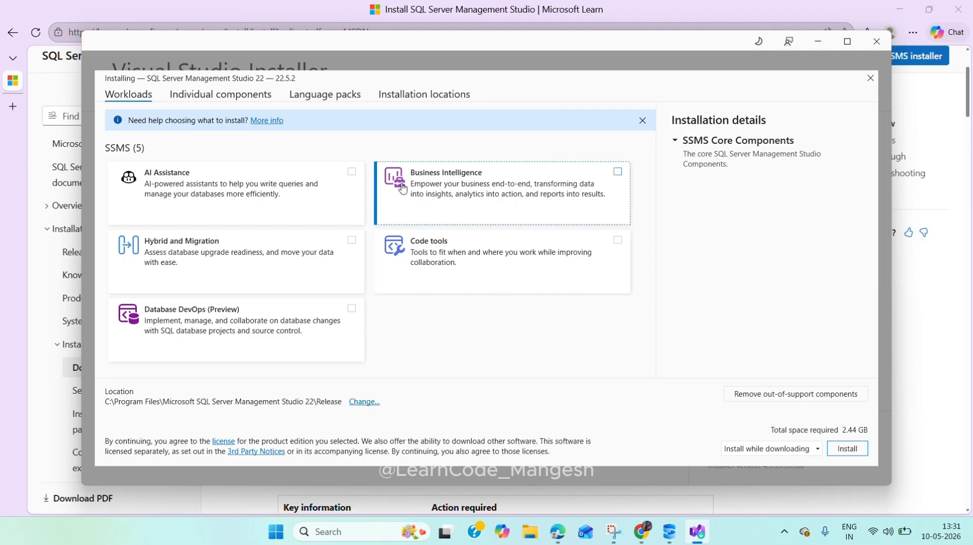
Step: Install SSMS 22 with the AI Assistance, Hybrid and Migration, Business Intelligence and Code tools workloads
click(356, 176)
click(354, 243)
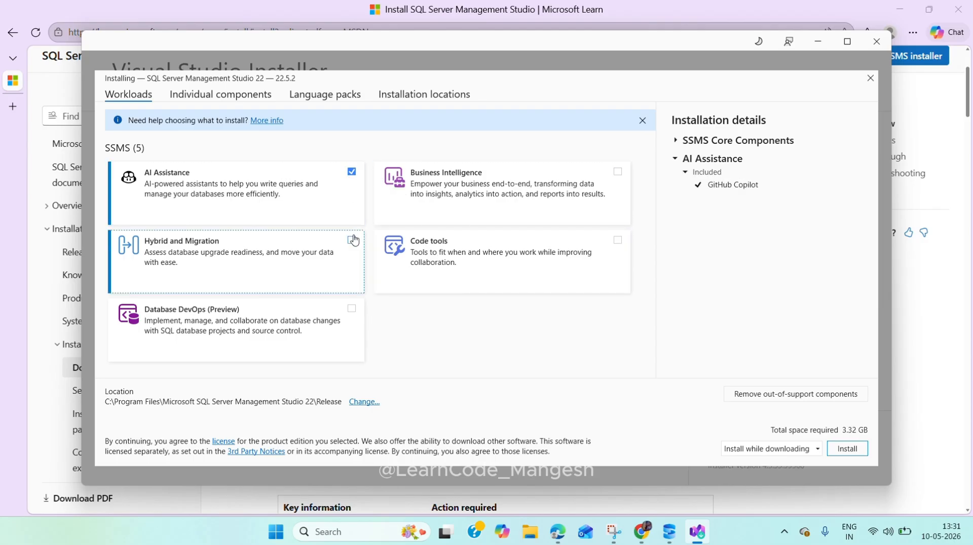
click(618, 173)
click(617, 241)
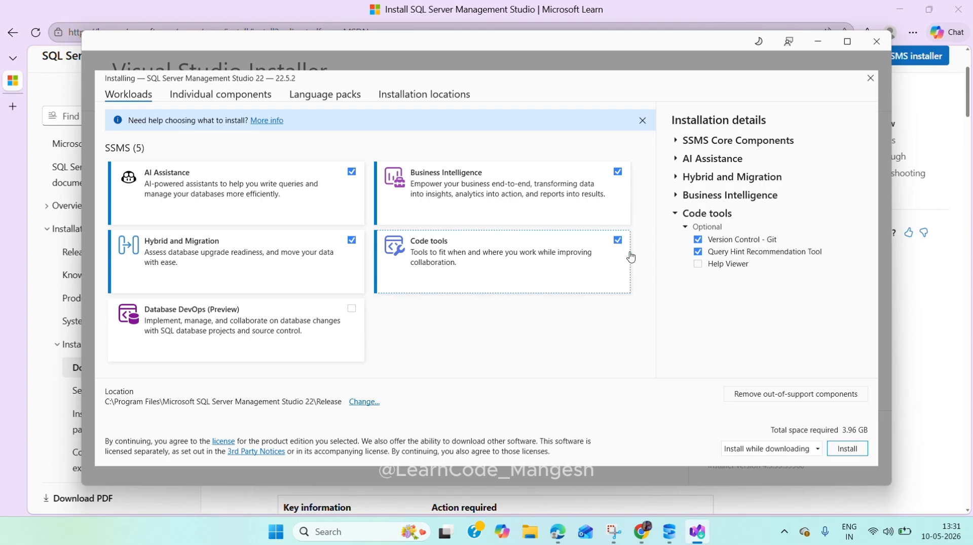
click(845, 449)
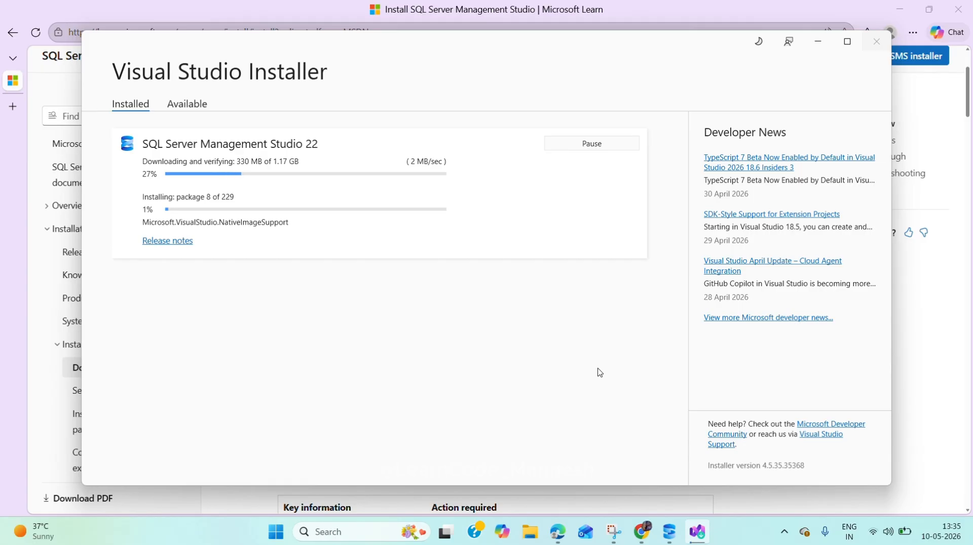
click(879, 531)
click(798, 294)
scroll(787, 405, down, 3)
click(640, 384)
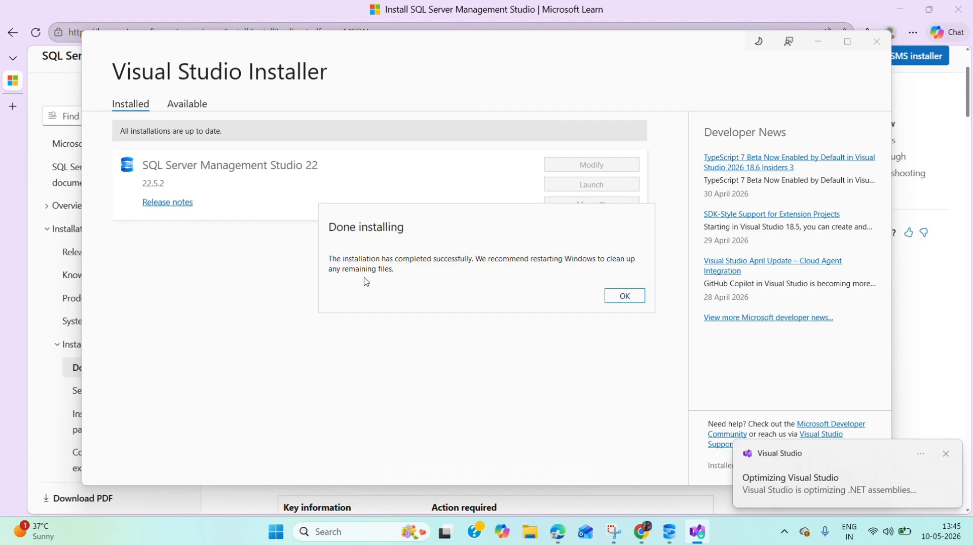
Step: Dismiss the installation notice, search Windows for SQL Server Management Studio 22 and launch it
click(624, 296)
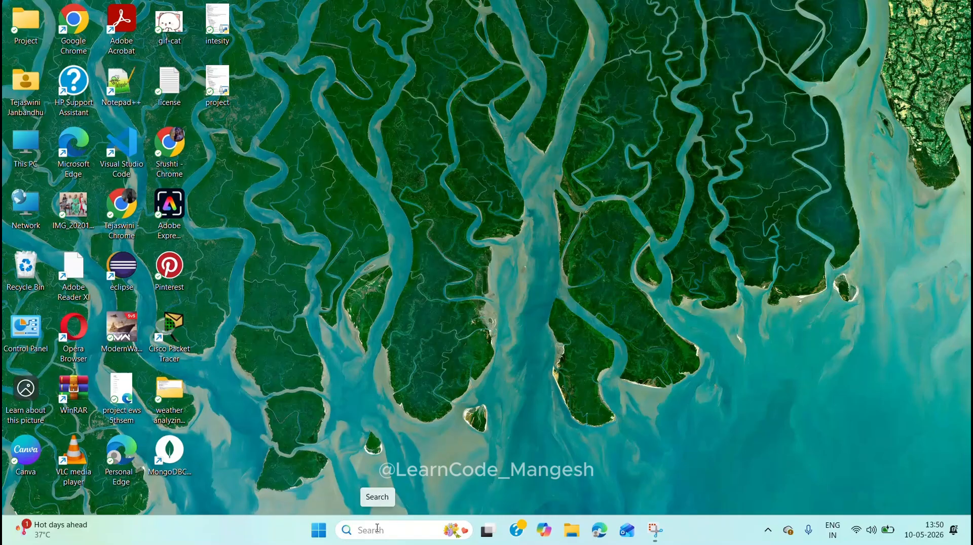
click(377, 530)
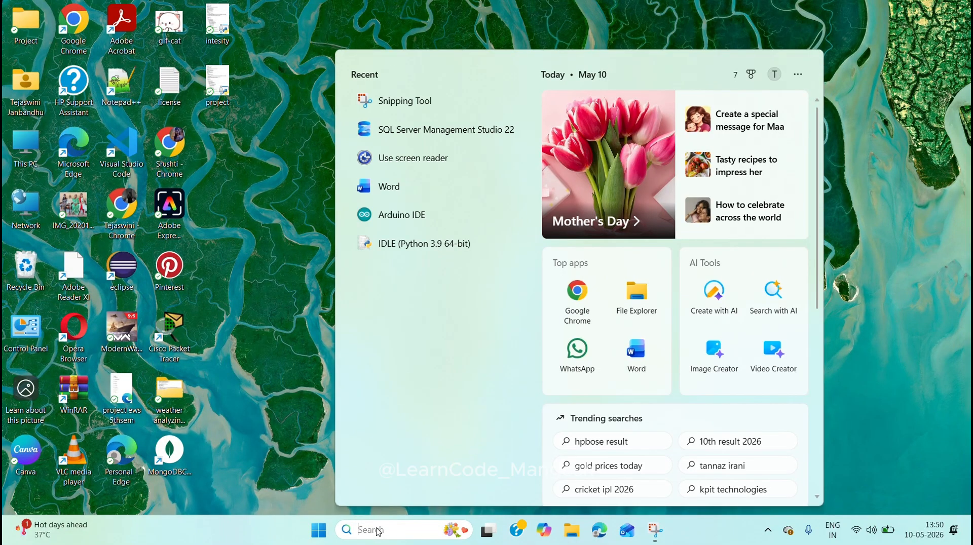
text(sql)
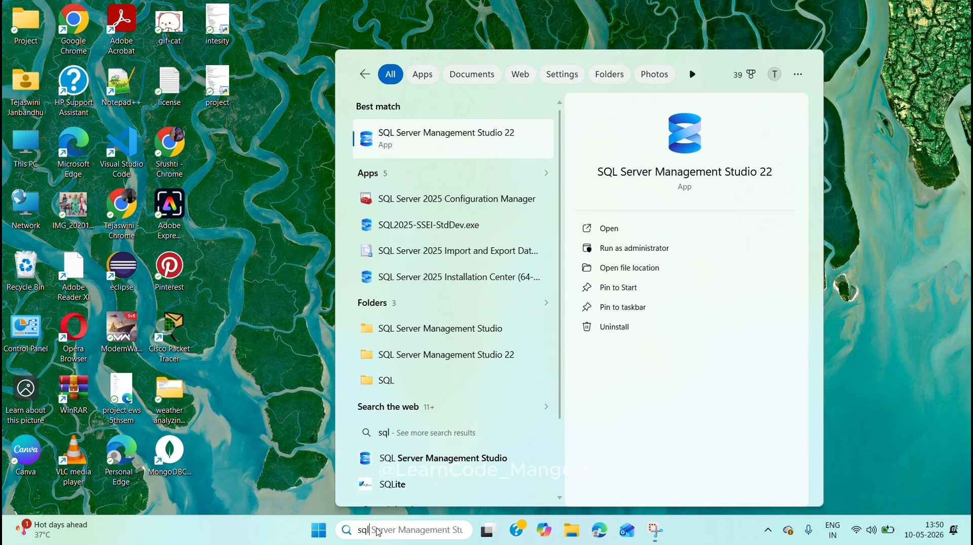
text( server mana)
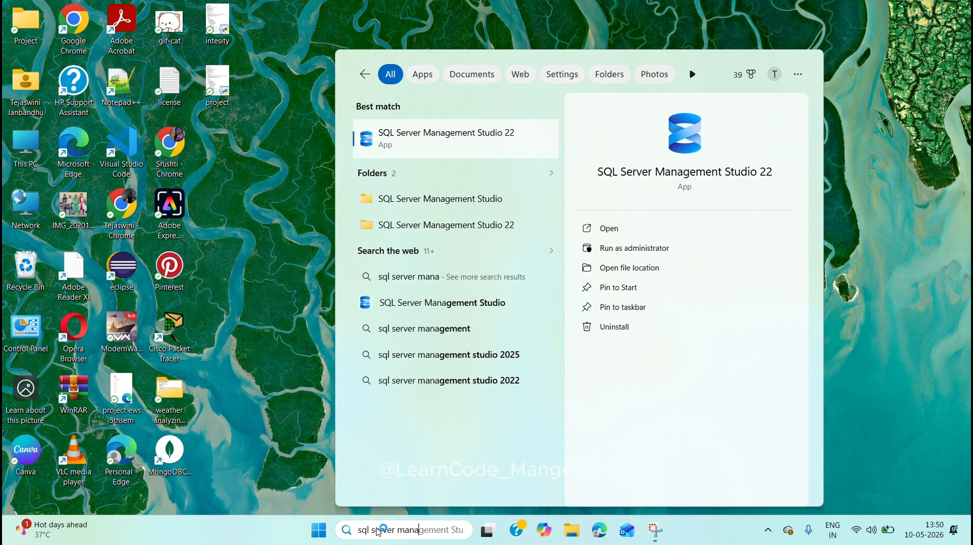
key(Return)
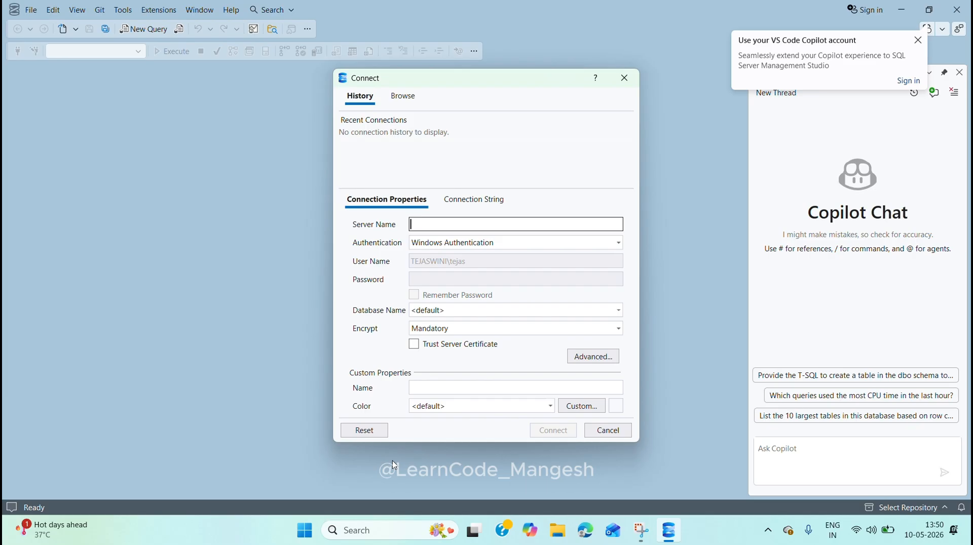
Step: Open the Windows System About page and copy this PC's device name
key(super+x)
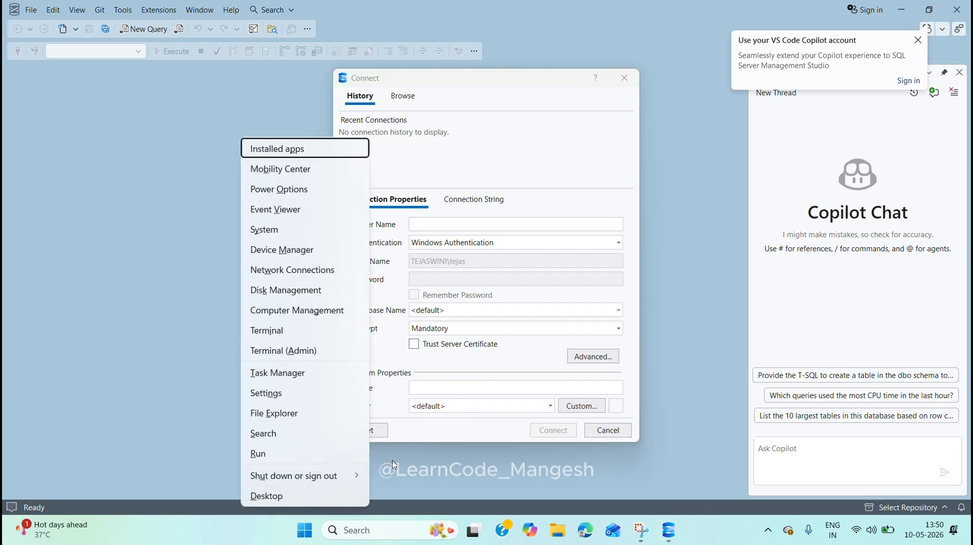
key(Down)
key(Down)
key(Down)
key(Down)
key(Return)
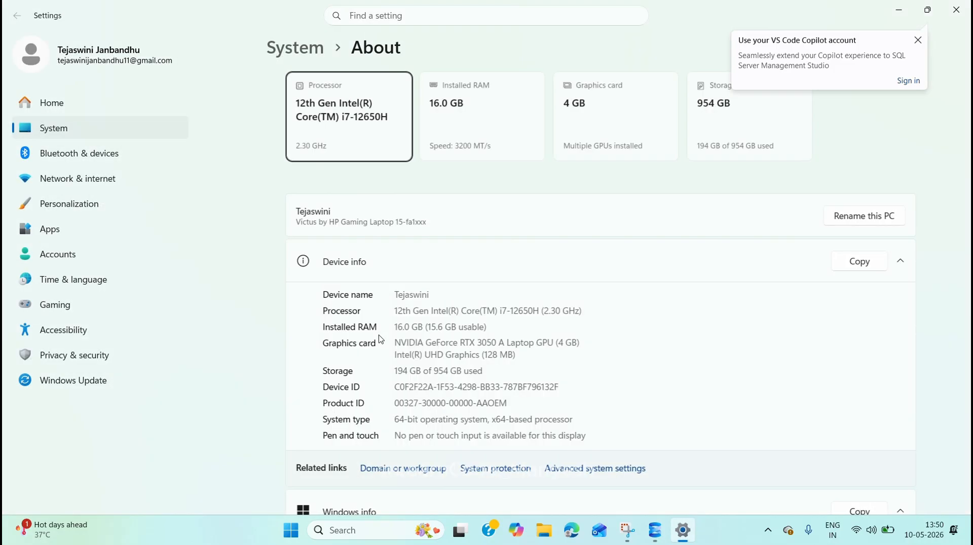
drag(413, 297, 369, 299)
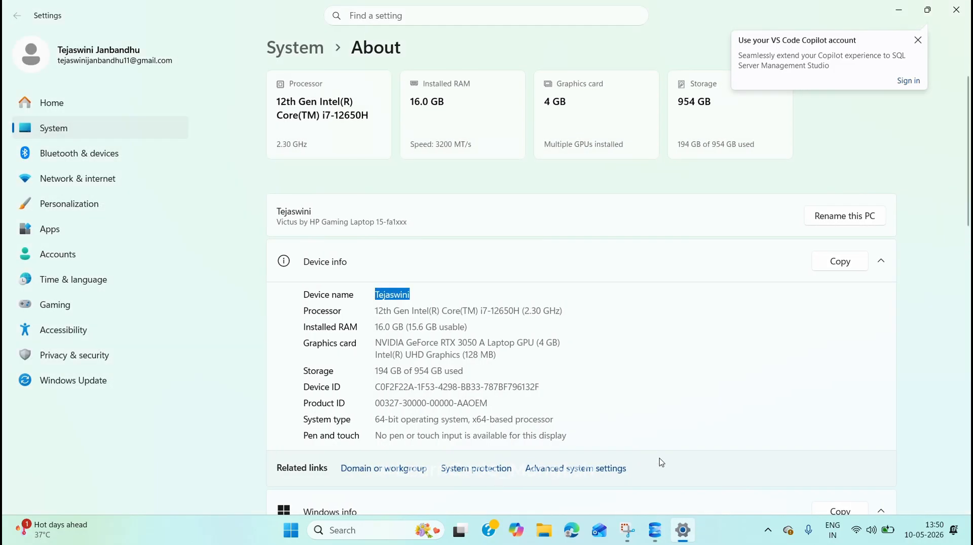
Step: Switch back to SQL Server Management Studio and connect using the copied device name as server name, with Trust Server Certificate enabled
click(655, 531)
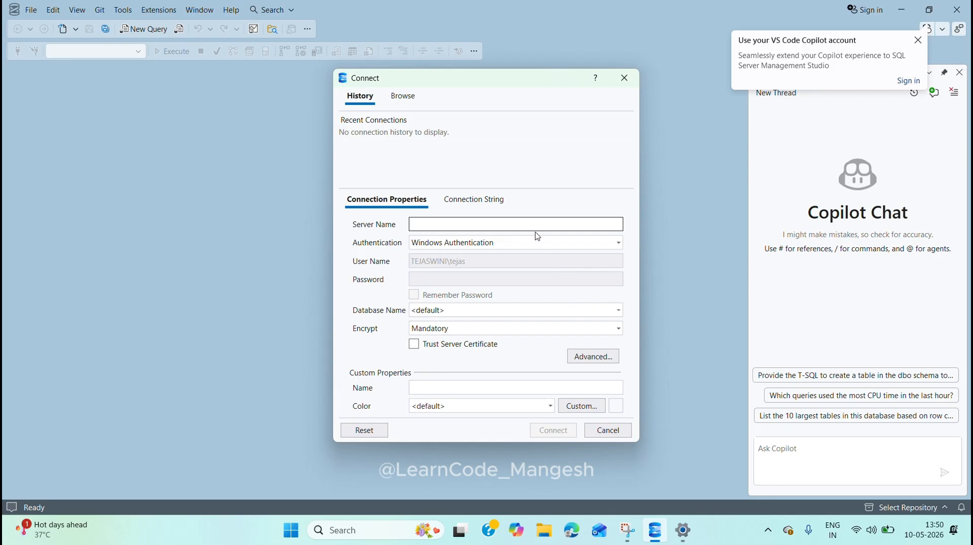
key(ctrl+v)
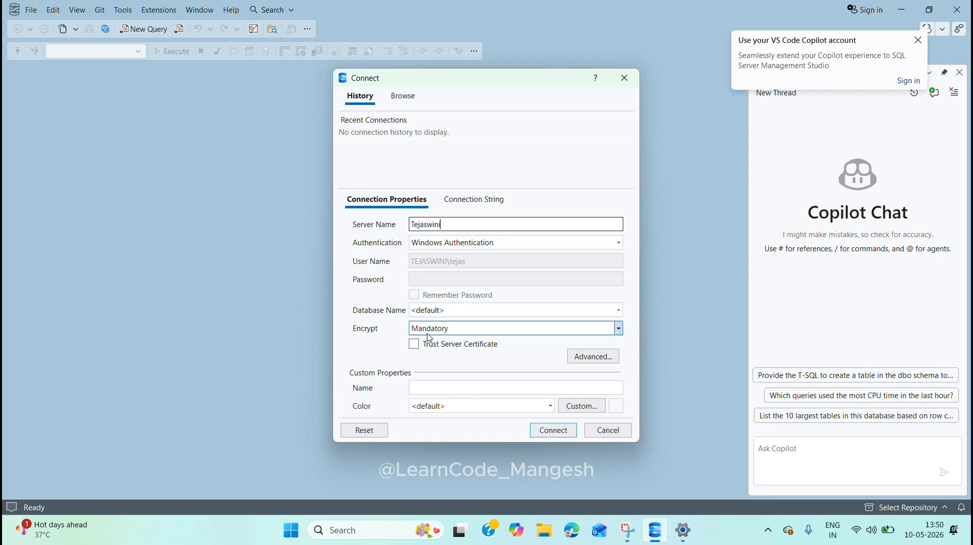
click(414, 344)
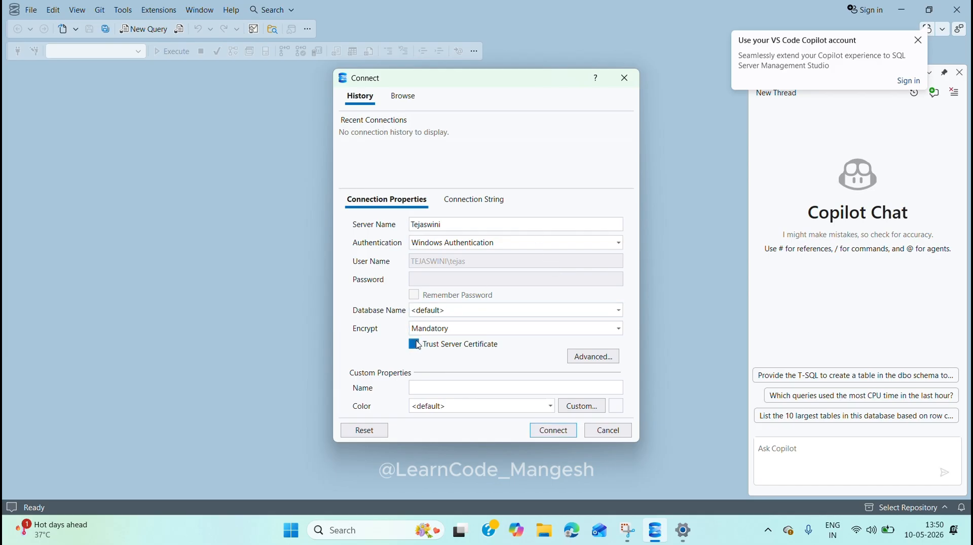
click(549, 431)
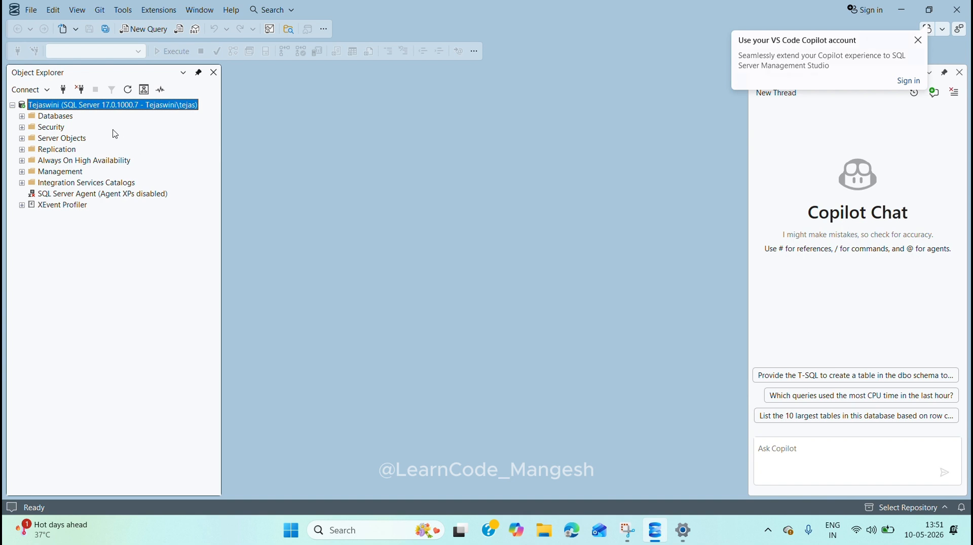
Step: Examine the default contents of the Databases and System Databases folders in Object Explorer and collapse the Databases folder
click(22, 117)
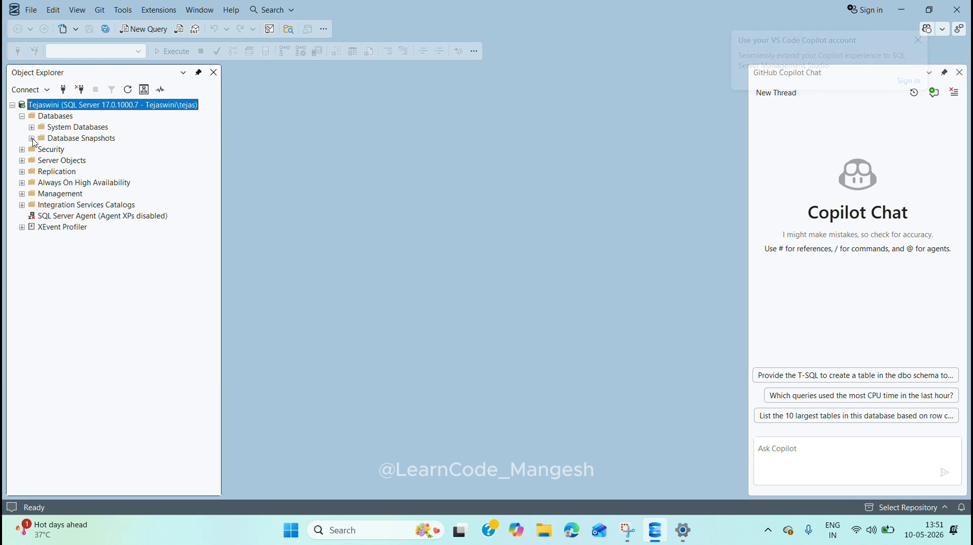
click(31, 127)
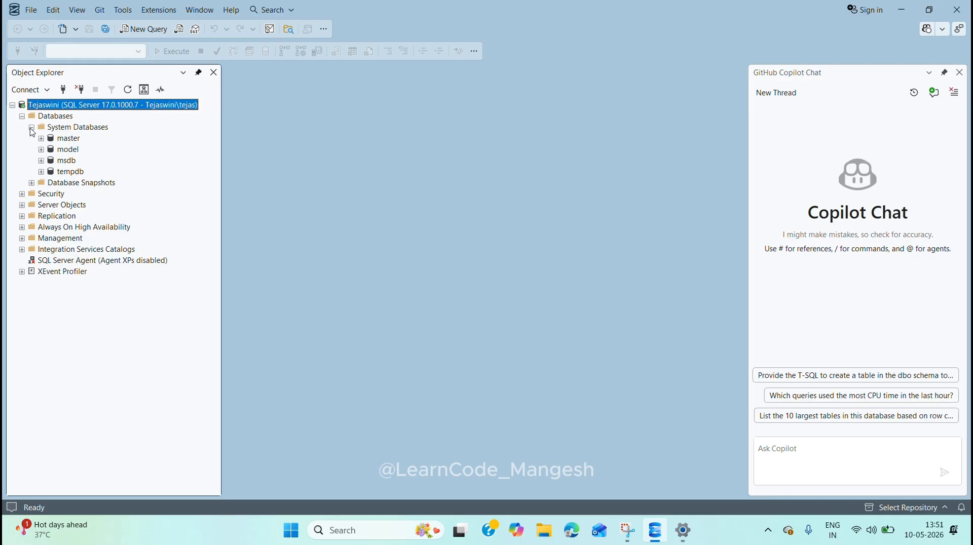
click(22, 117)
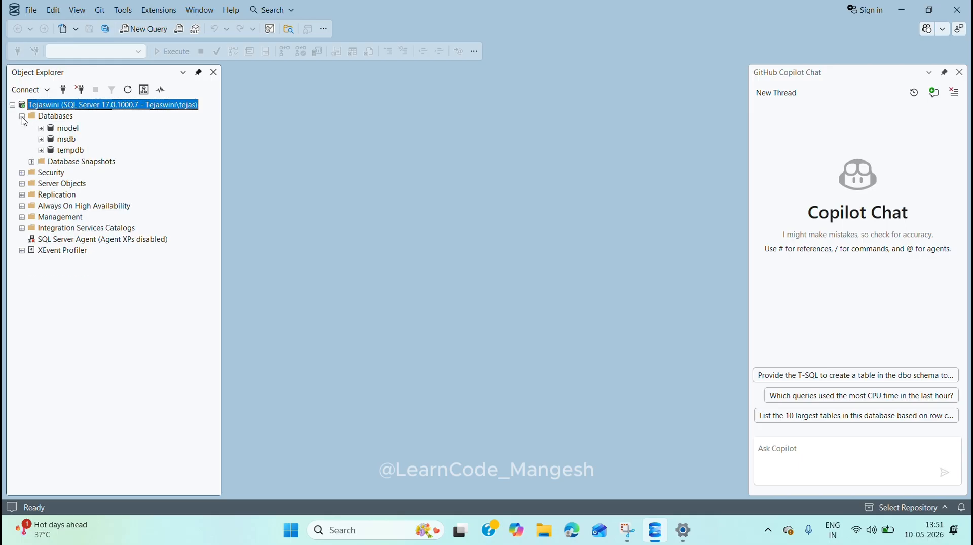
Step: Open a new query on the connected server and close the GitHub Copilot Chat pane
click(144, 31)
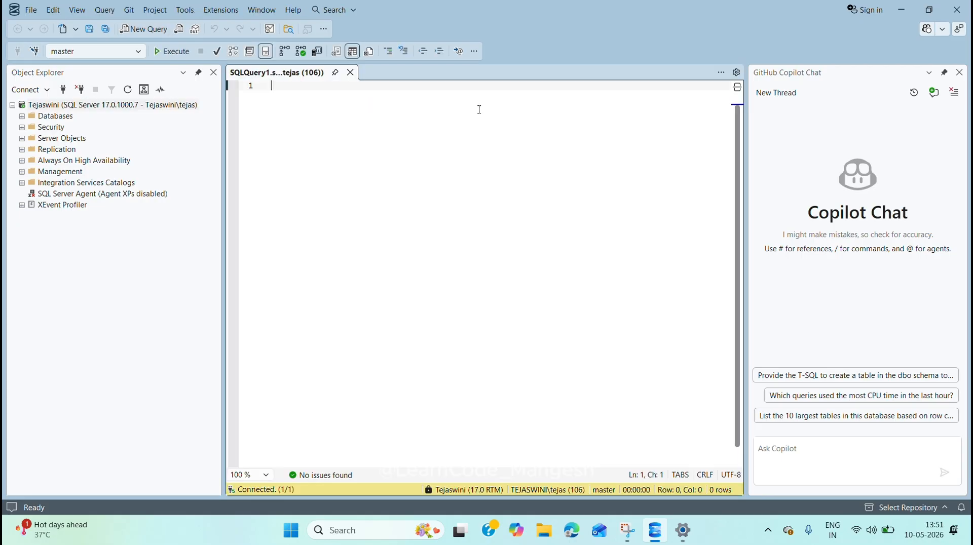
click(959, 73)
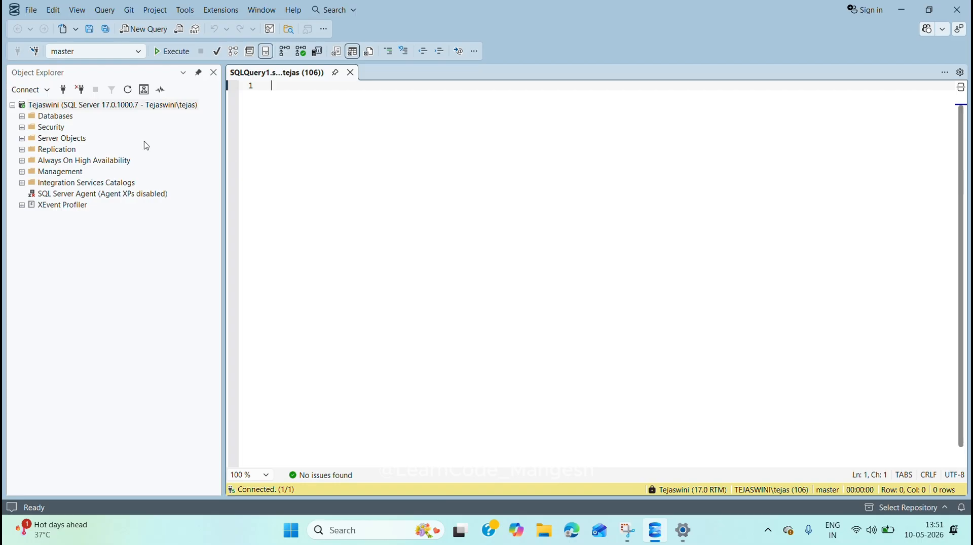
Step: Expand the Databases folder in Object Explorer, review the System Databases and collapse that subfolder
click(22, 117)
click(31, 127)
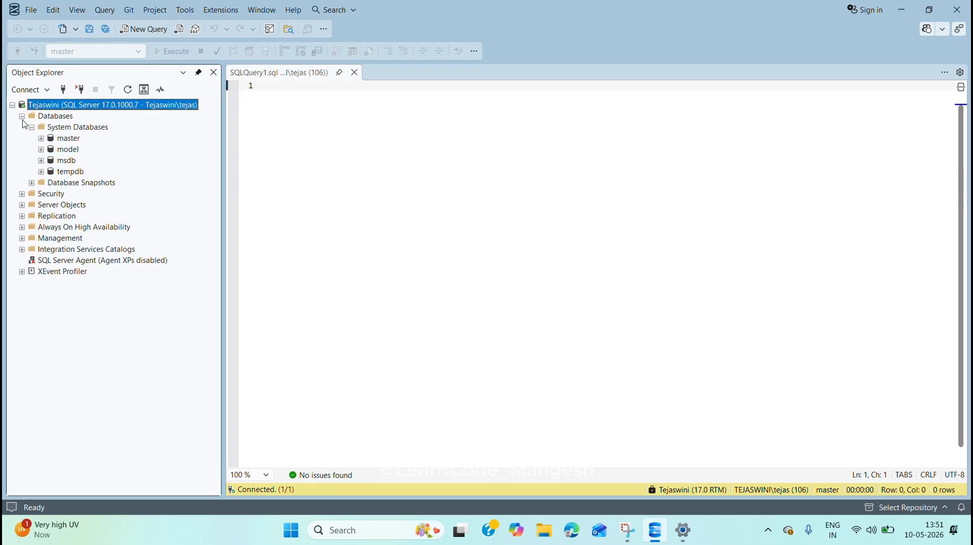
click(30, 128)
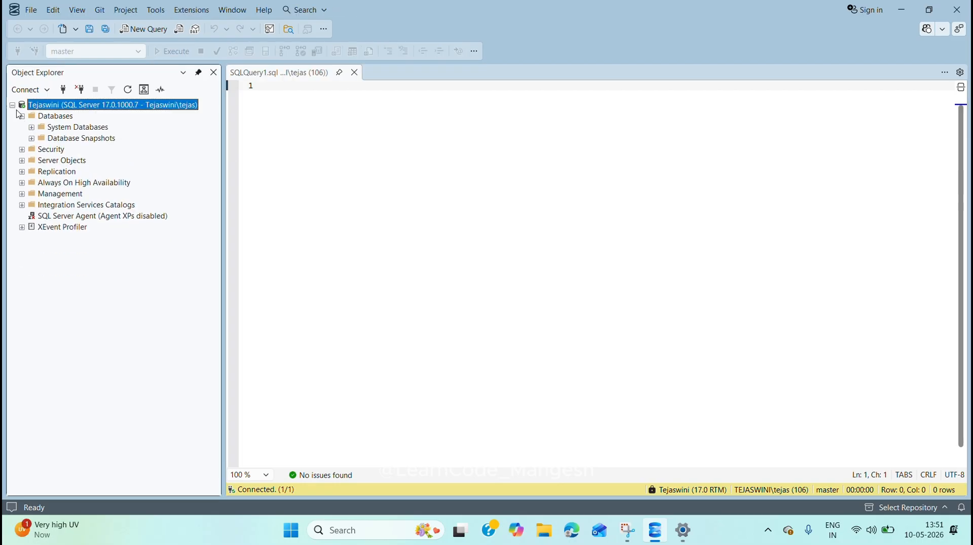
Step: Write the statement "create database learn_code_Mangesh;" in the query and execute it
click(276, 120)
text(c)
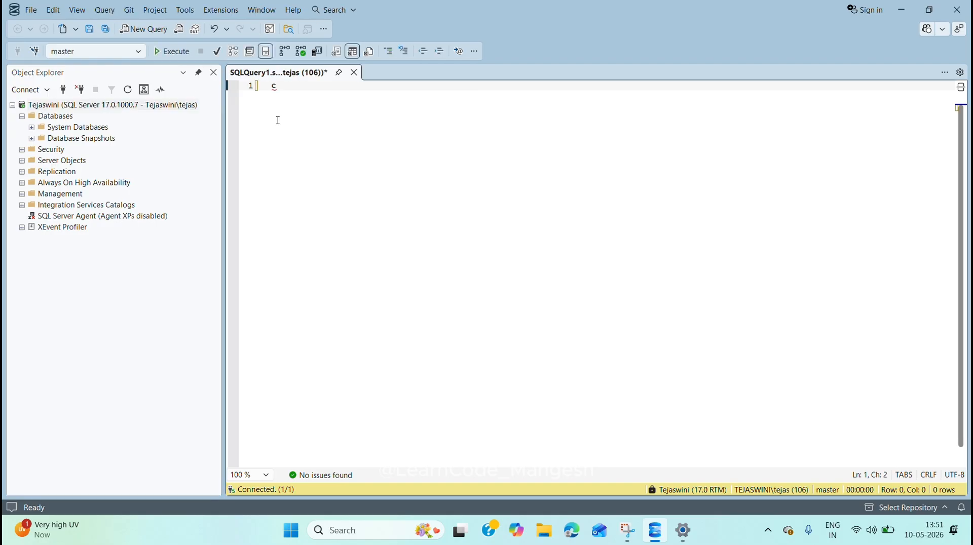
text(reate datab)
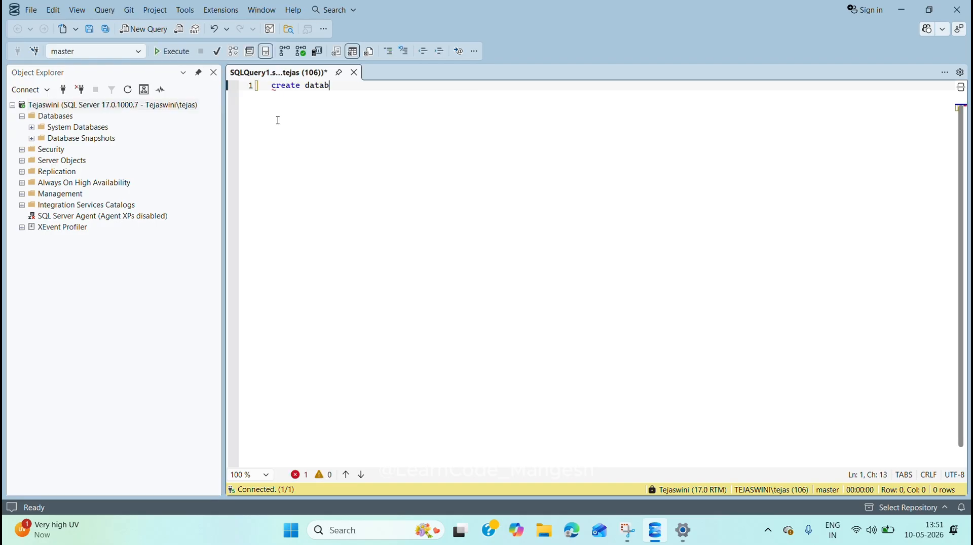
text(ase learn_code_Mangesh;)
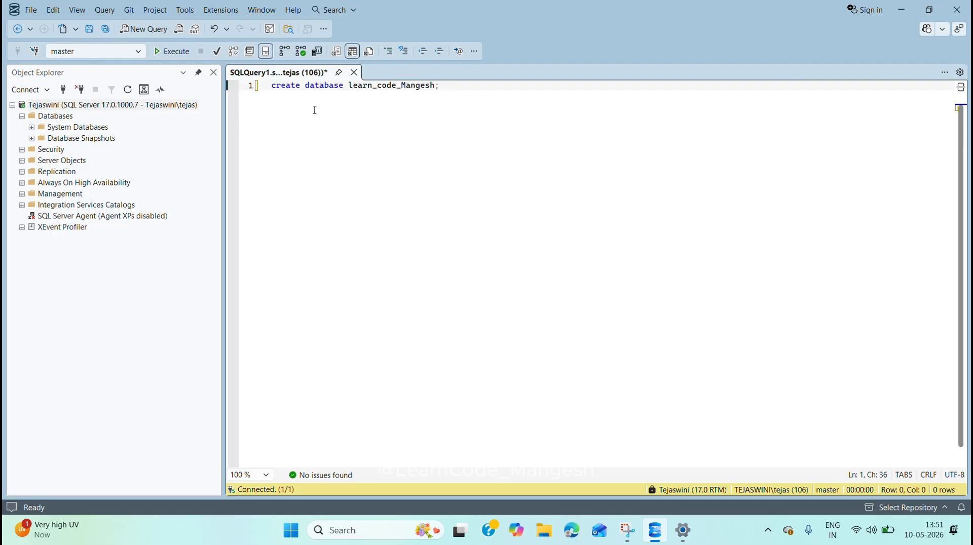
drag(440, 87, 271, 86)
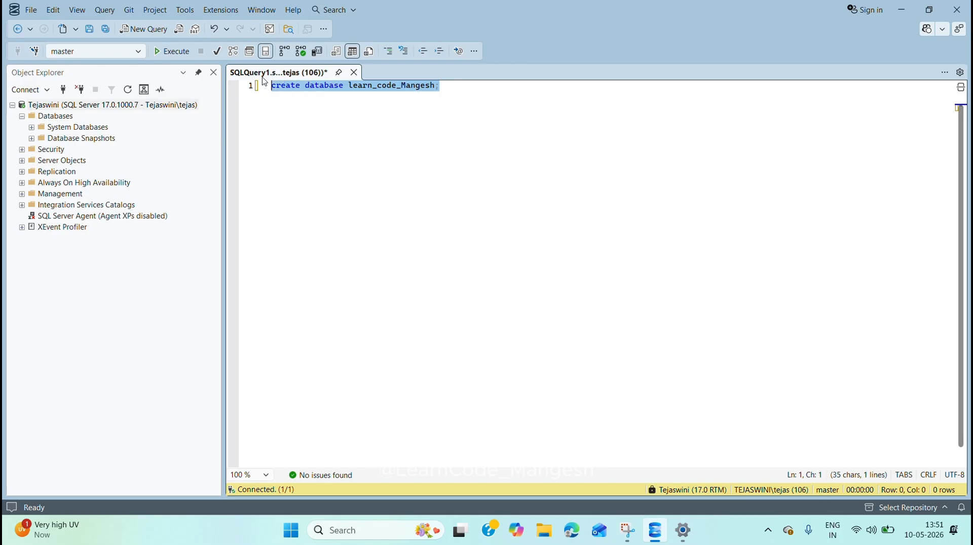
click(186, 51)
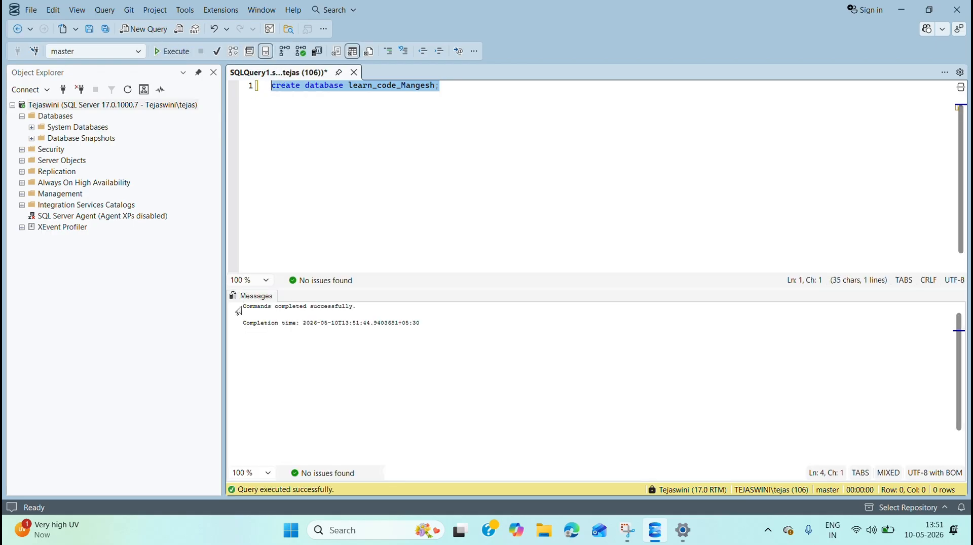
click(239, 311)
click(328, 311)
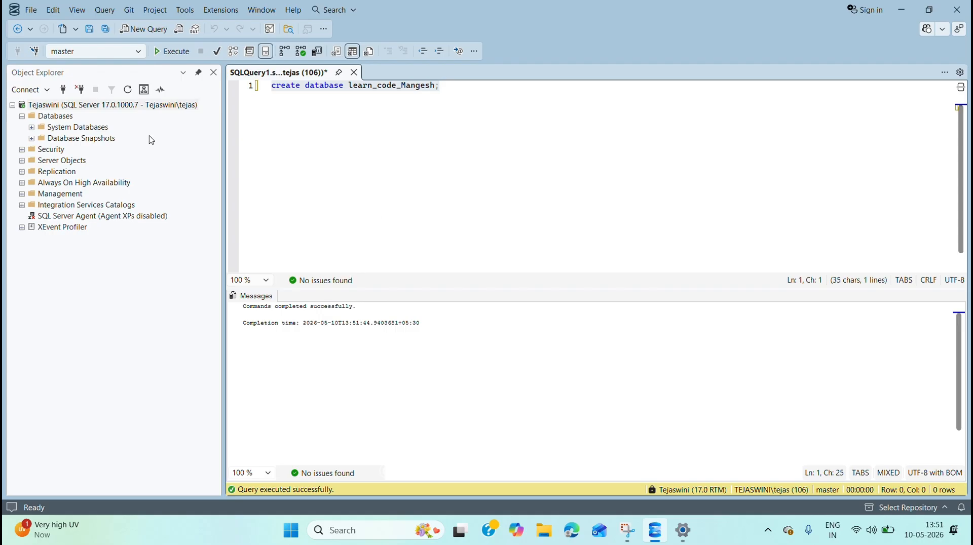
Step: Refresh the Databases folder and expand the learn_code_Mangesh database and its Tables folder
click(41, 120)
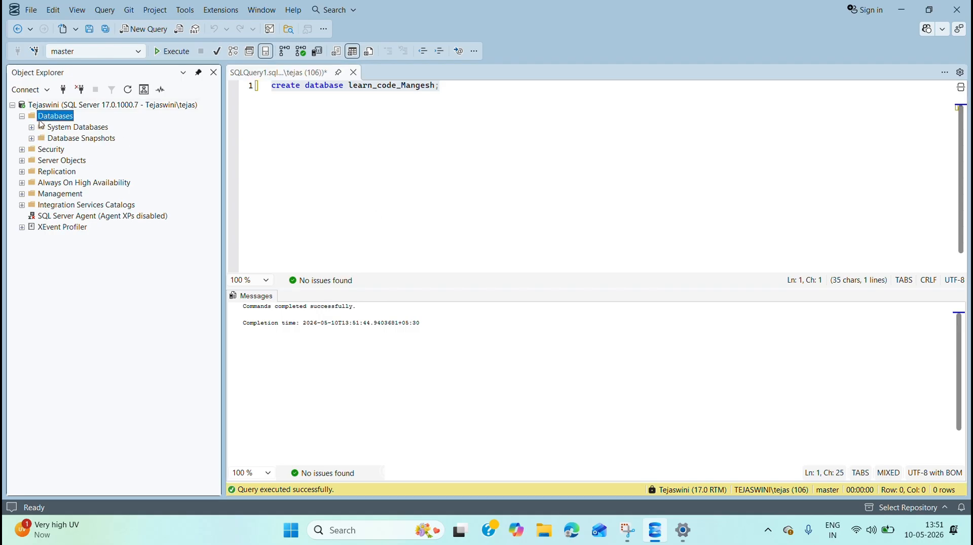
click(128, 91)
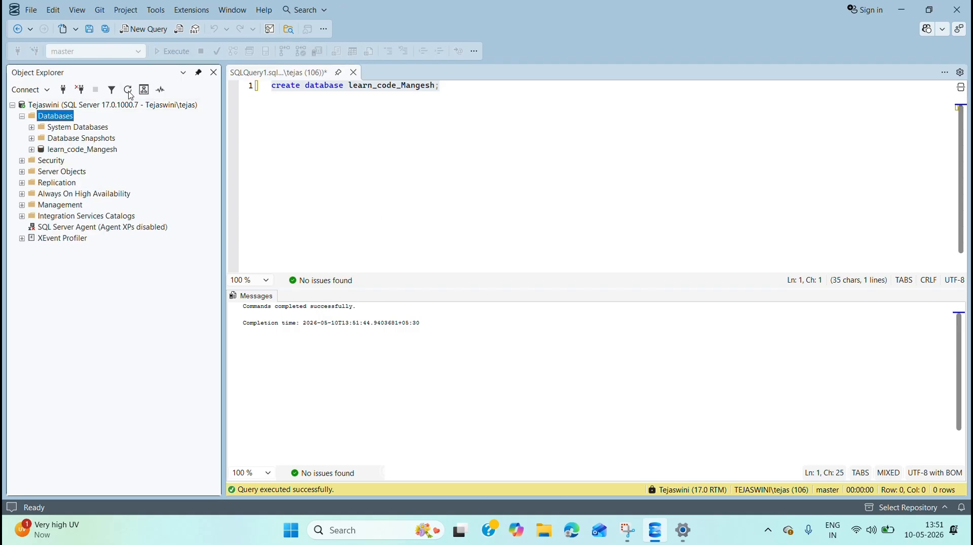
click(71, 152)
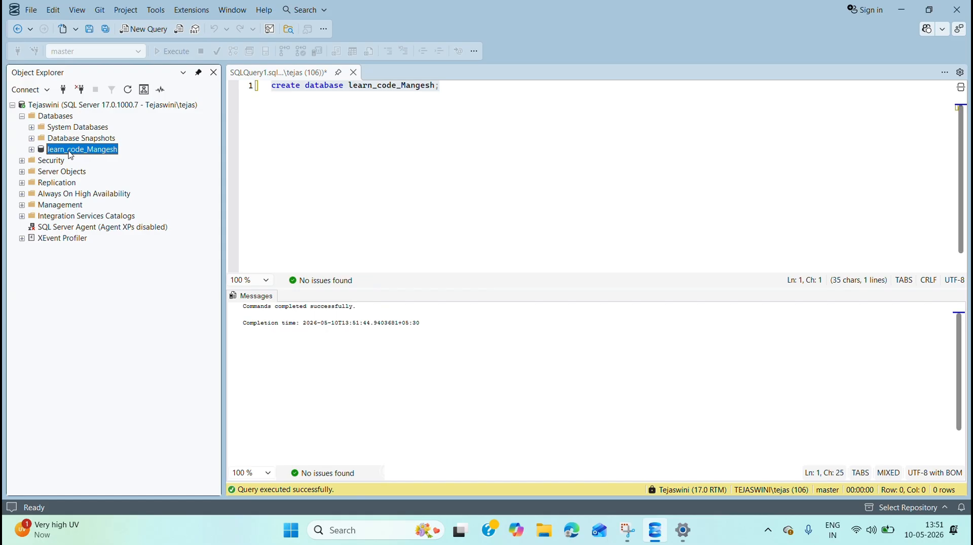
click(31, 150)
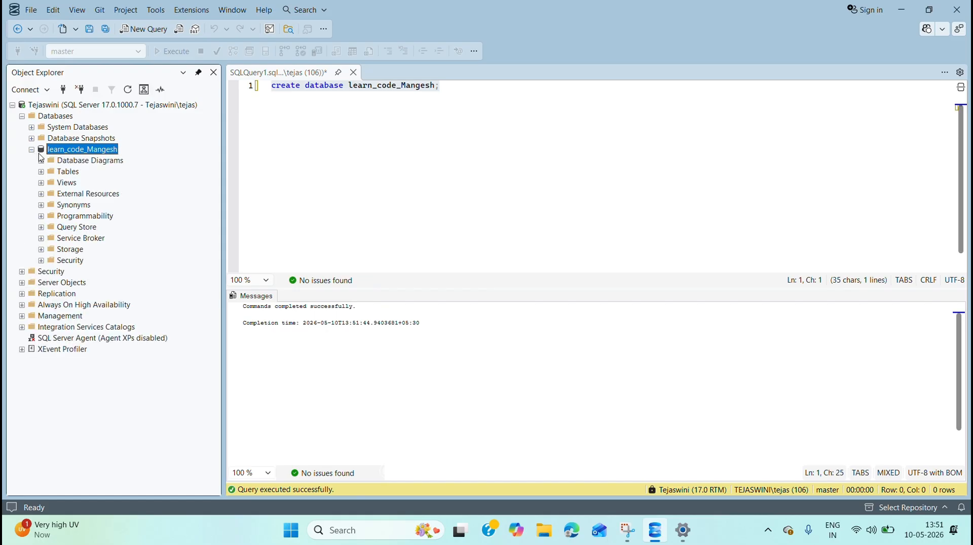
click(41, 171)
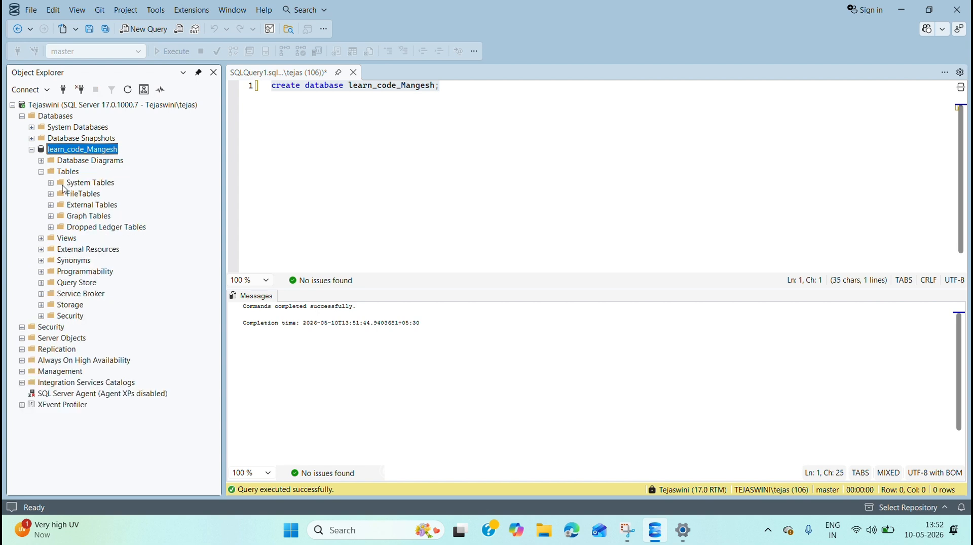
Step: Add the statement "use learn_code_mangesh;" on line 3 of the query and execute only that statement
click(486, 84)
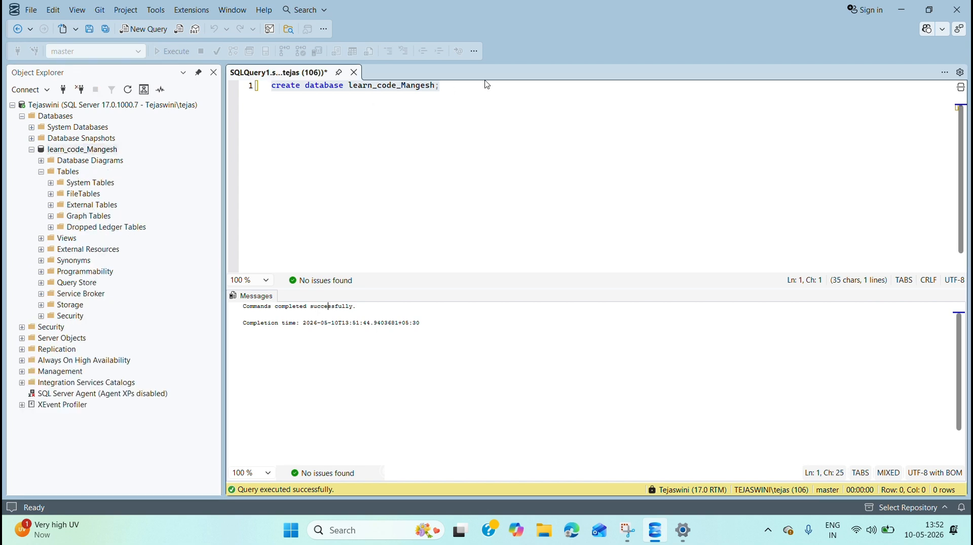
click(479, 87)
key(Return)
key(Return)
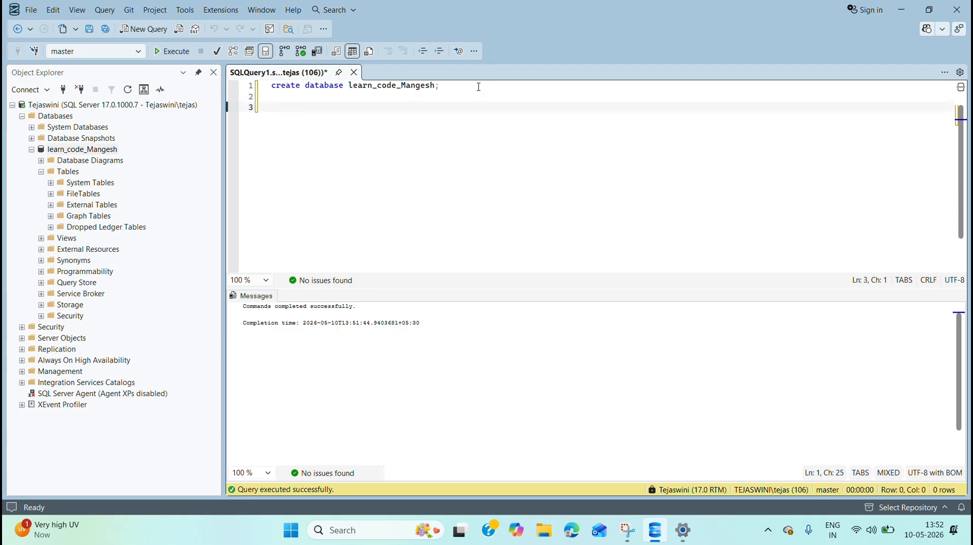
text(use lear)
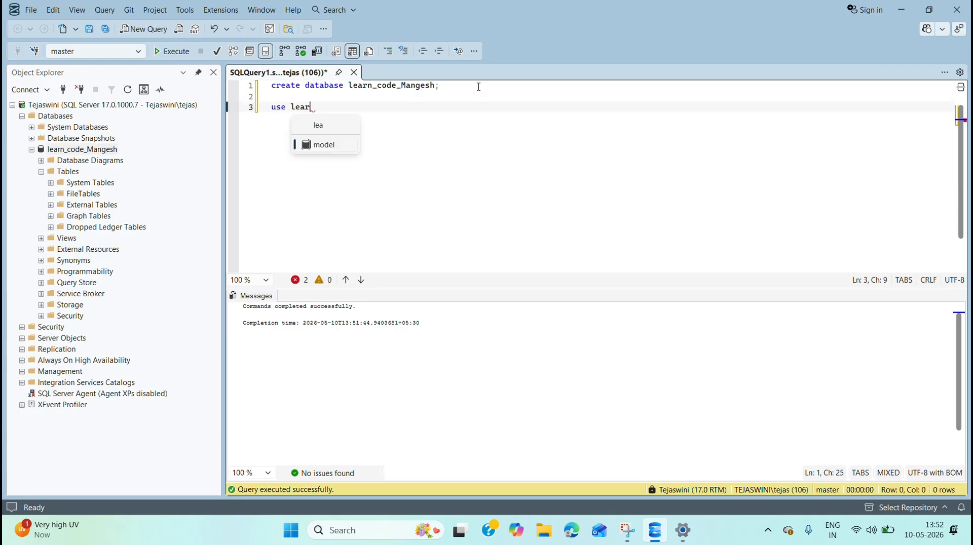
text(n_cod)
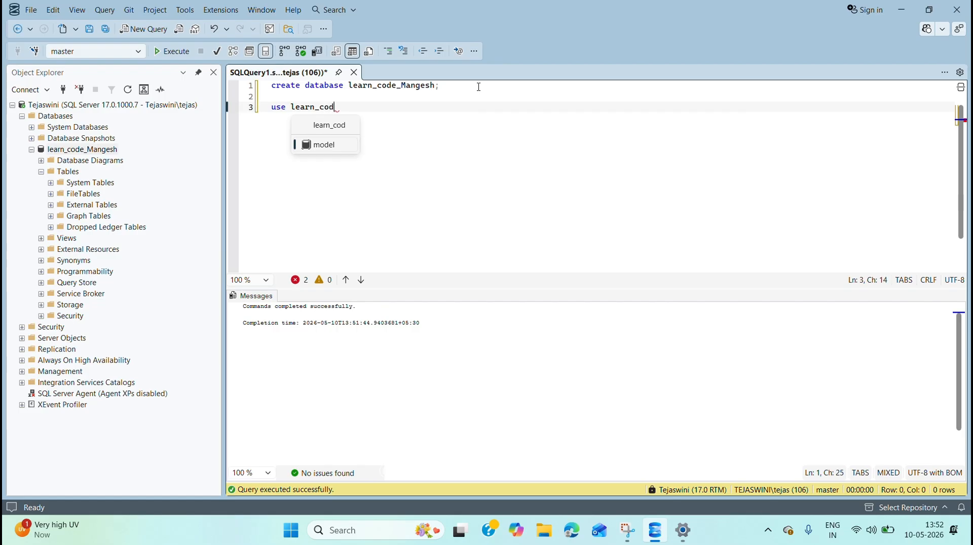
text(e_mangesh;)
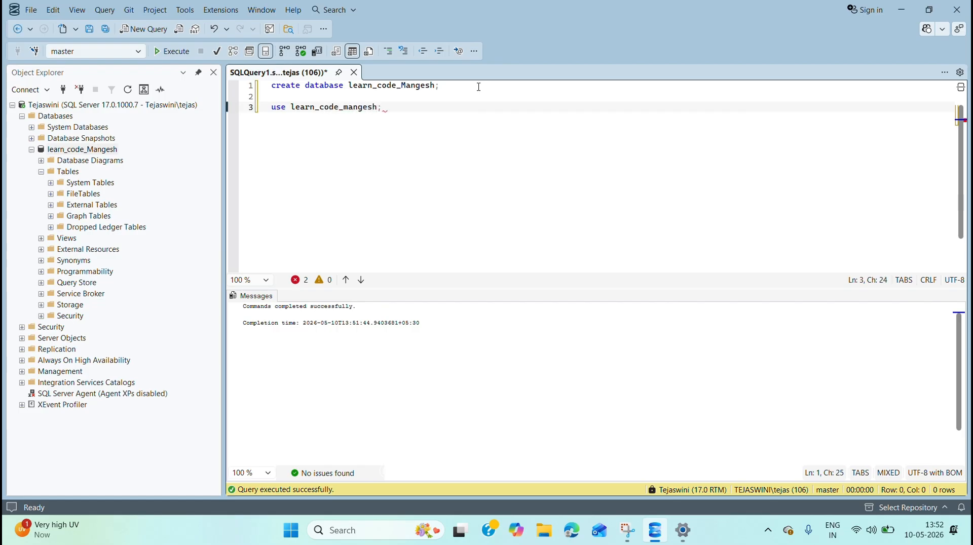
drag(397, 107, 270, 107)
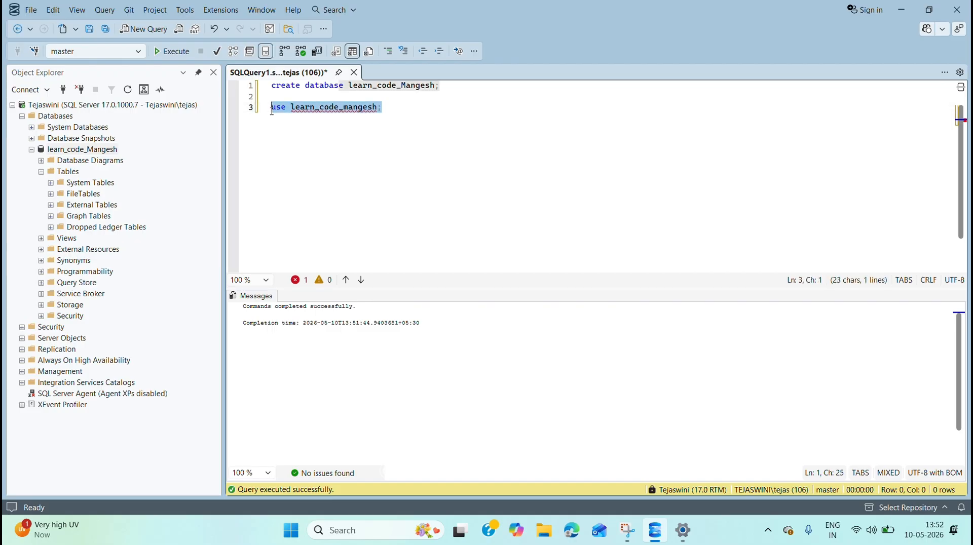
click(179, 53)
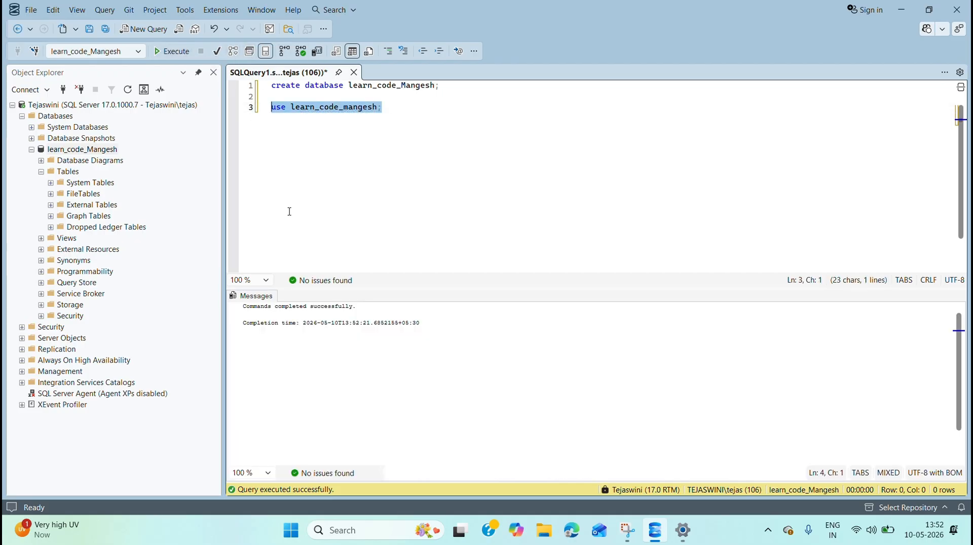
Step: Examine the execution message and highlight the database name in the create database statement
click(244, 310)
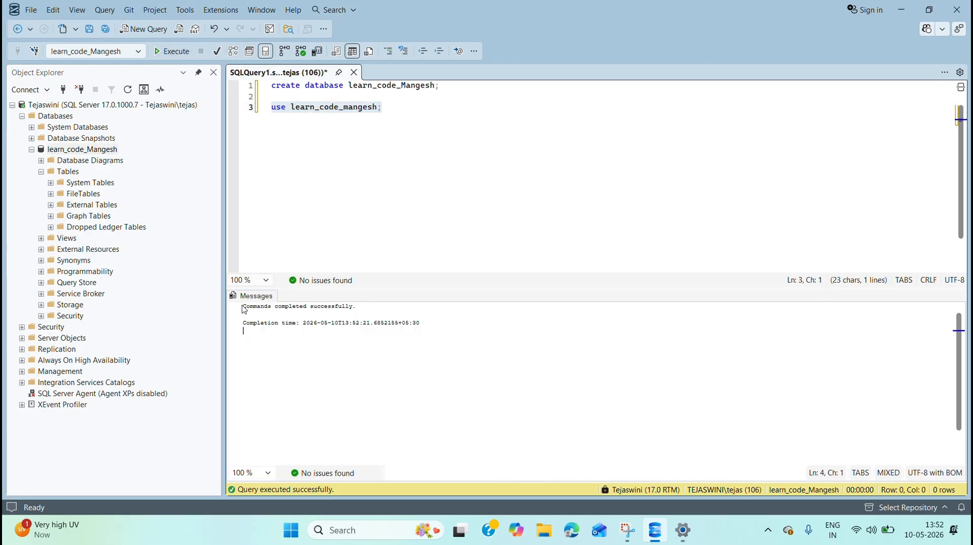
click(369, 306)
click(415, 107)
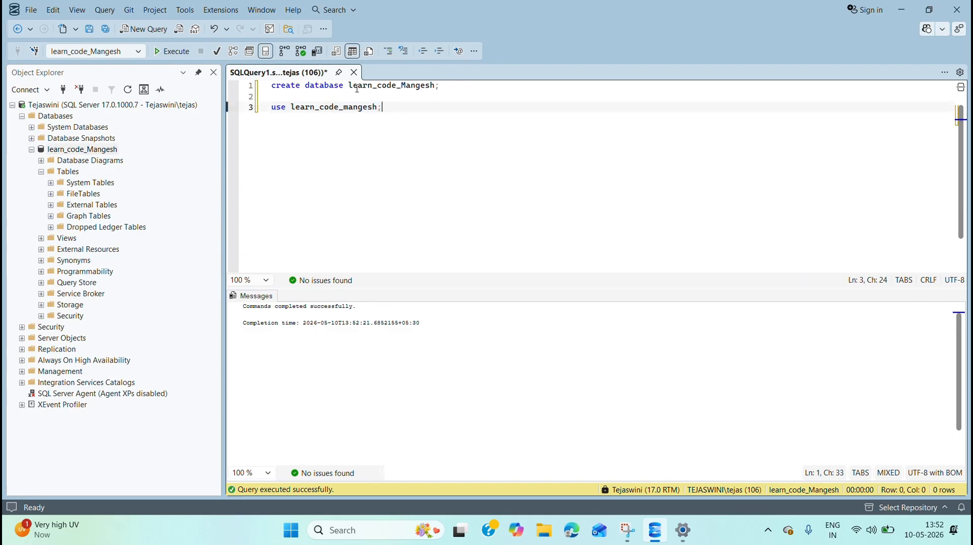
drag(349, 86, 436, 93)
key(ctrl+c)
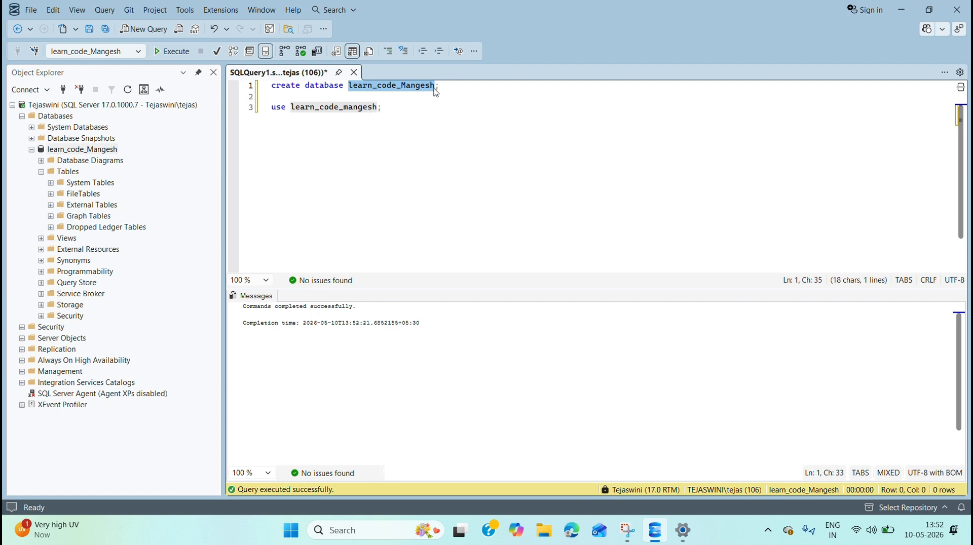
Step: Add the comment "-- learn_code_Mangesh This is my database name." after the create database statement on line 1
click(458, 88)
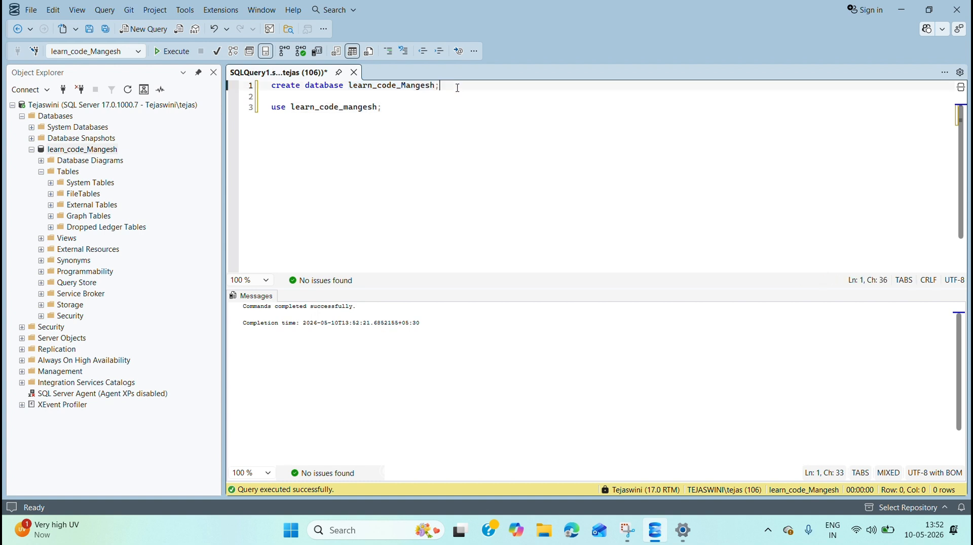
text(--)
key(ctrl+v)
text(This is )
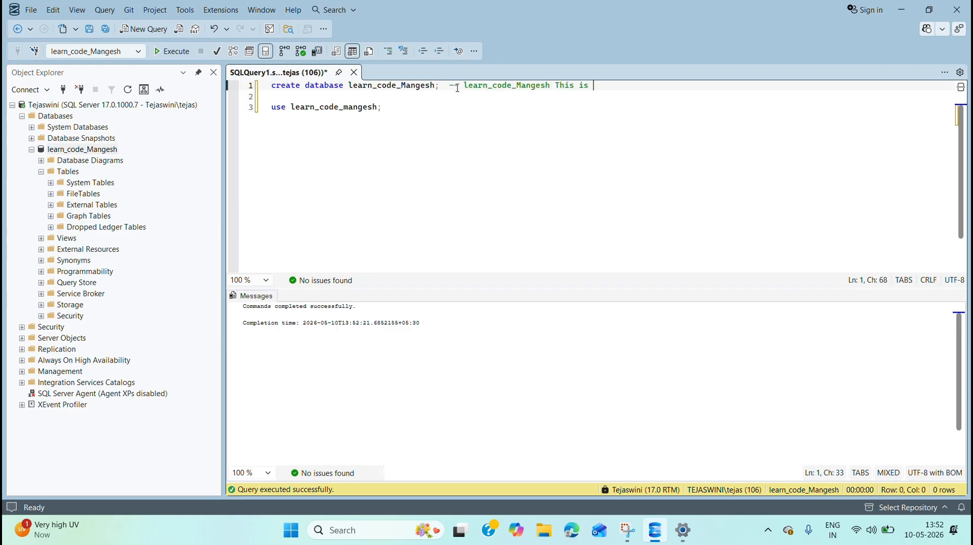
text(my database nam)
text(e;)
key(BackSpace)
text(.)
Step: Begin a "create table Employee (" statement on line 5 with the first column "emp_id int,"
click(412, 115)
key(Return)
key(Return)
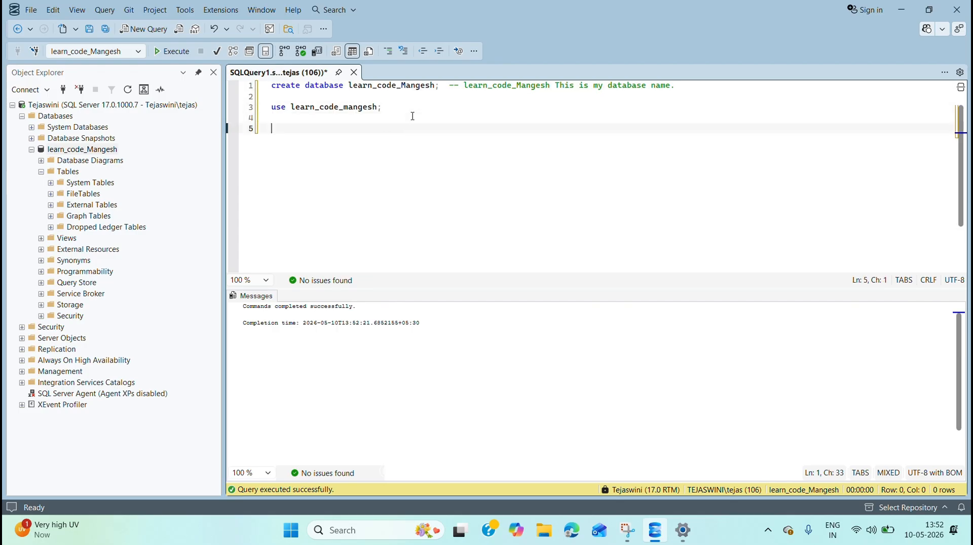
text(creat)
key(BackSpace)
key(BackSpace)
key(BackSpace)
text(eate table)
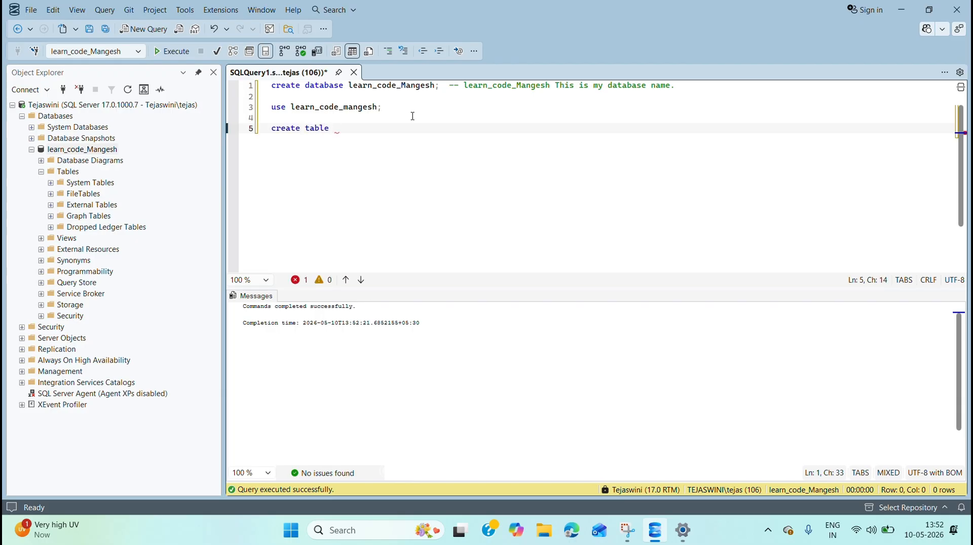
text( Employee ())
key(Left)
text(emp_id int,)
key(Return)
Step: Add the column "emp_name varchar(50)," to the Employee table definition on line 6
text(emp)
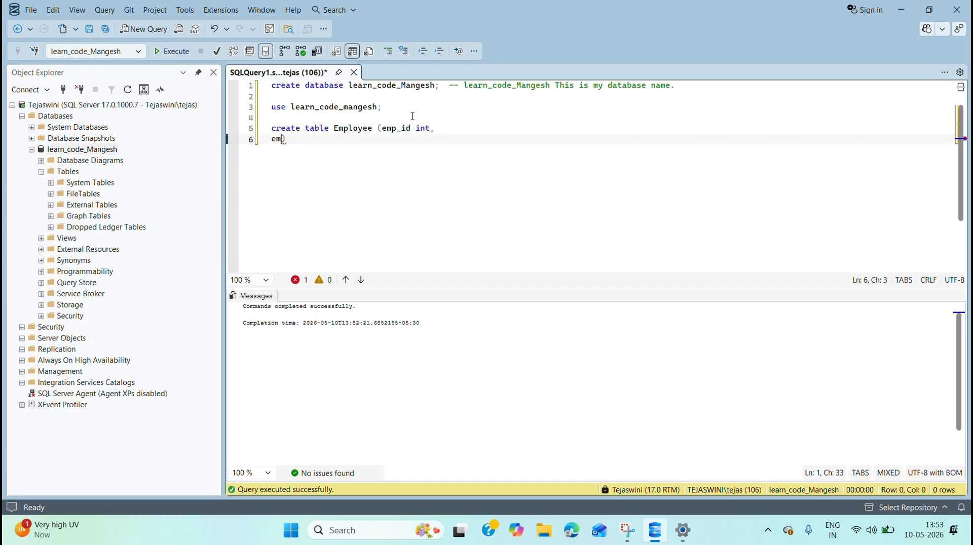
text(_nam)
text(e )
text(varchar)
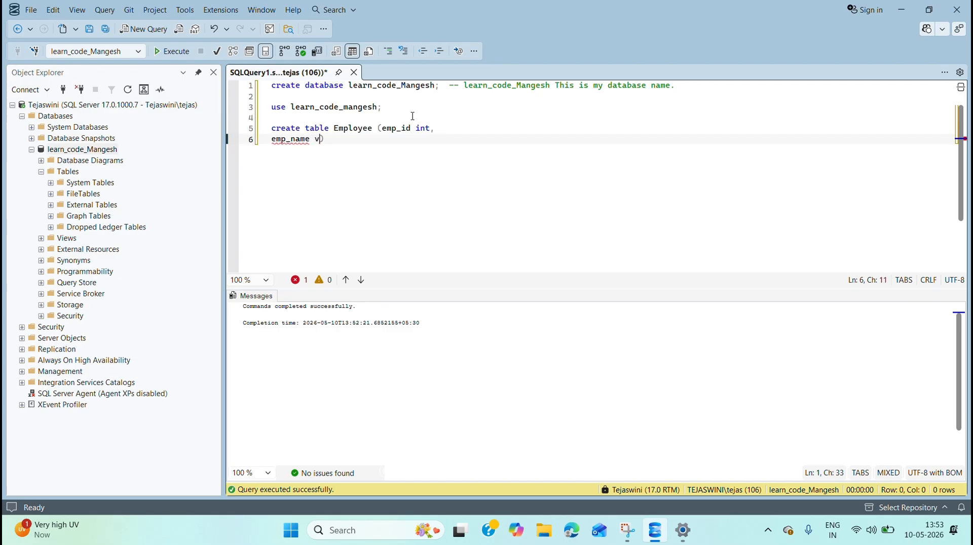
text(())
text(50)
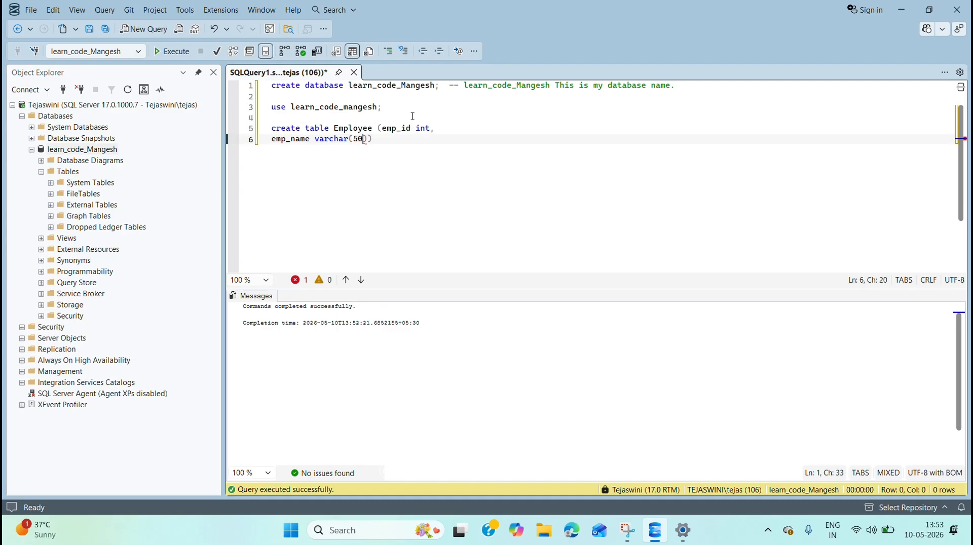
text(),)
key(Return)
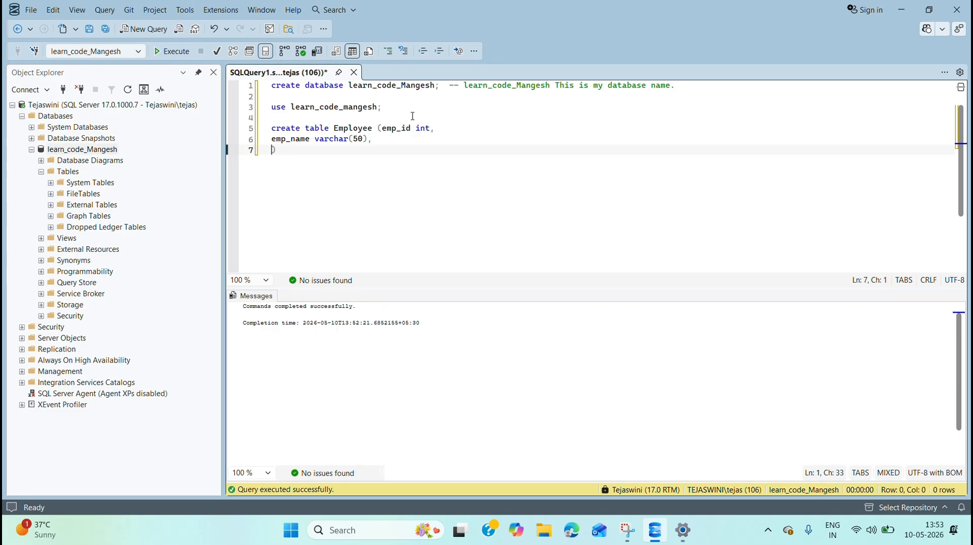
Step: Add the column "emp_no varchar(15)," to the Employee table definition on line 7
text(emp_no)
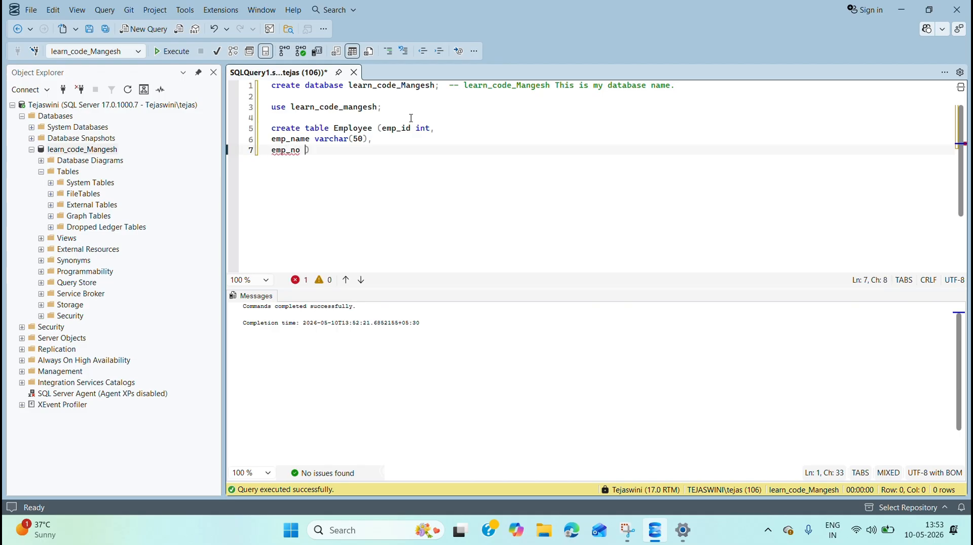
text( varchar())
key(Left)
text(15))
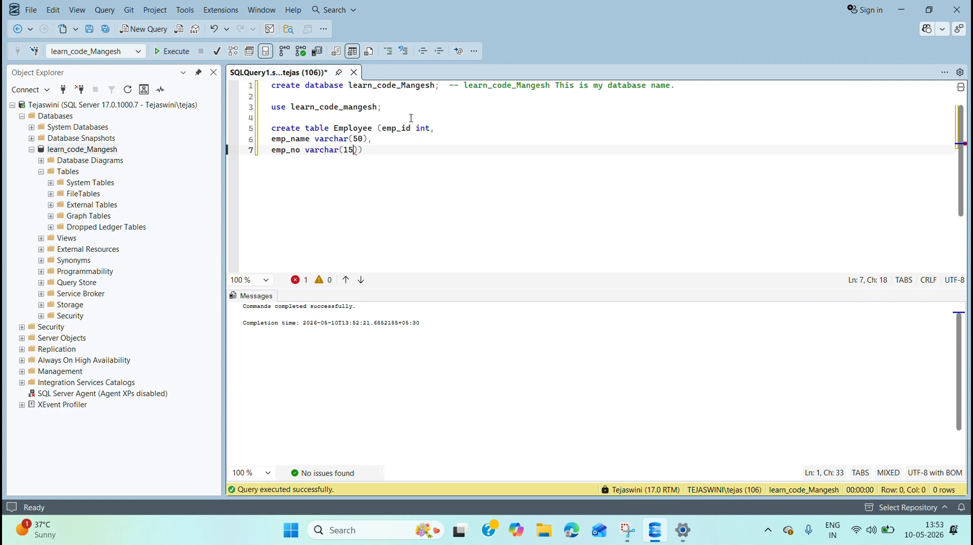
text(,)
key(Return)
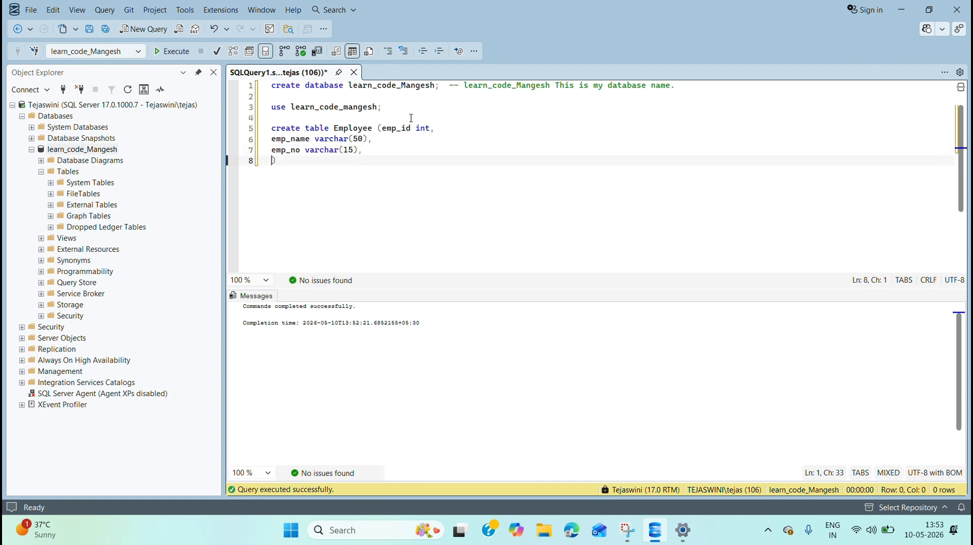
Step: Add the column "emp_address varchar(max)" on line 8 and end the create table statement with a semicolon
text(emp_)
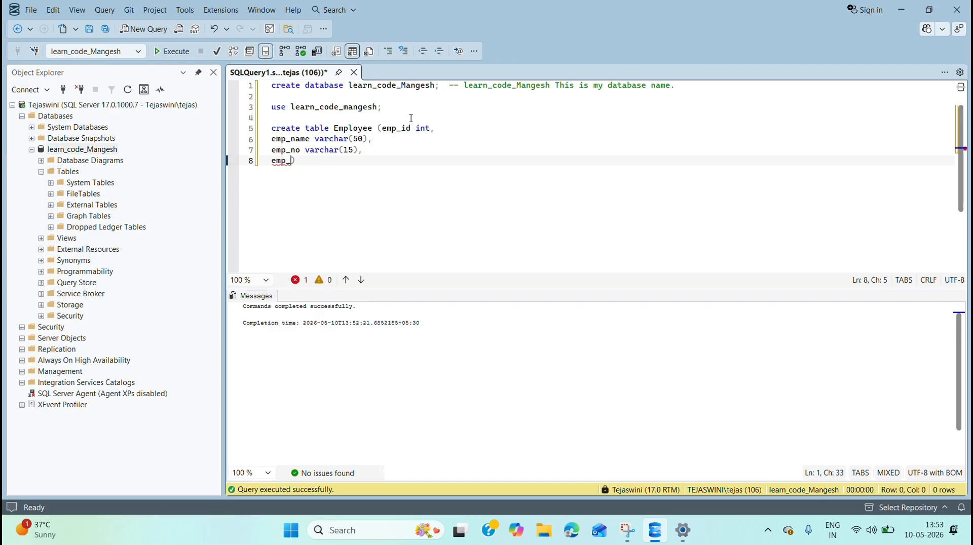
text(address varchar())
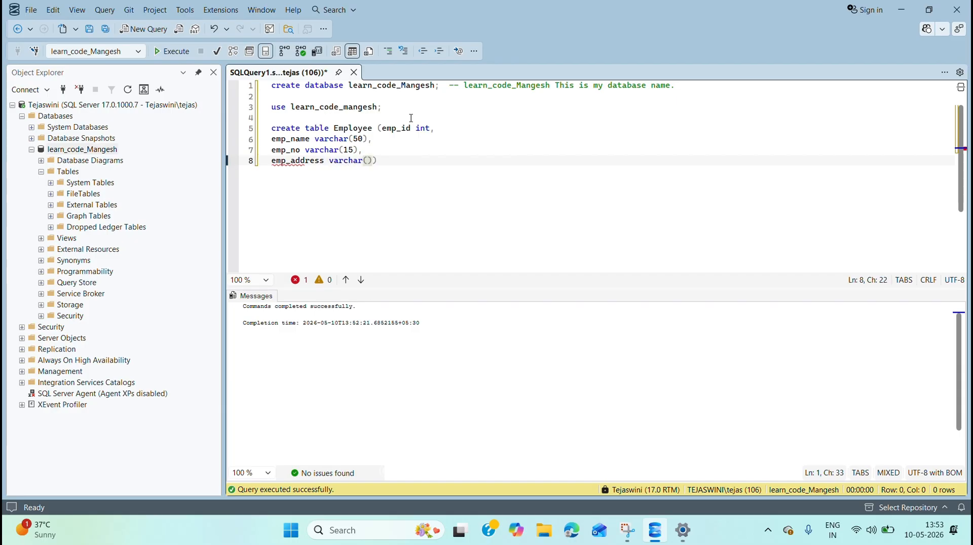
key(Left)
text(max)
key(Right)
key(Right)
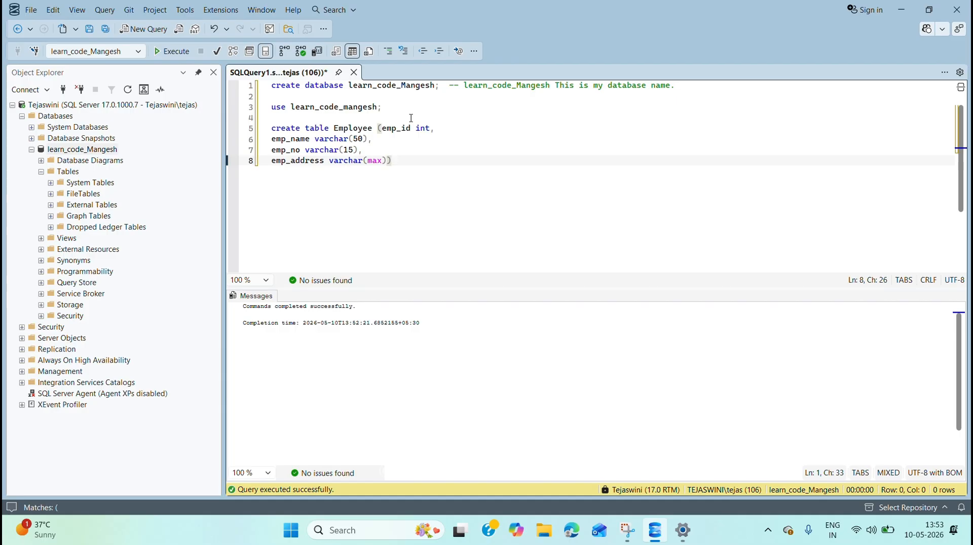
text(;)
Step: Execute only the create table Employee statement and refresh the Tables folder of the learn_code_Mangesh database
drag(401, 161, 271, 128)
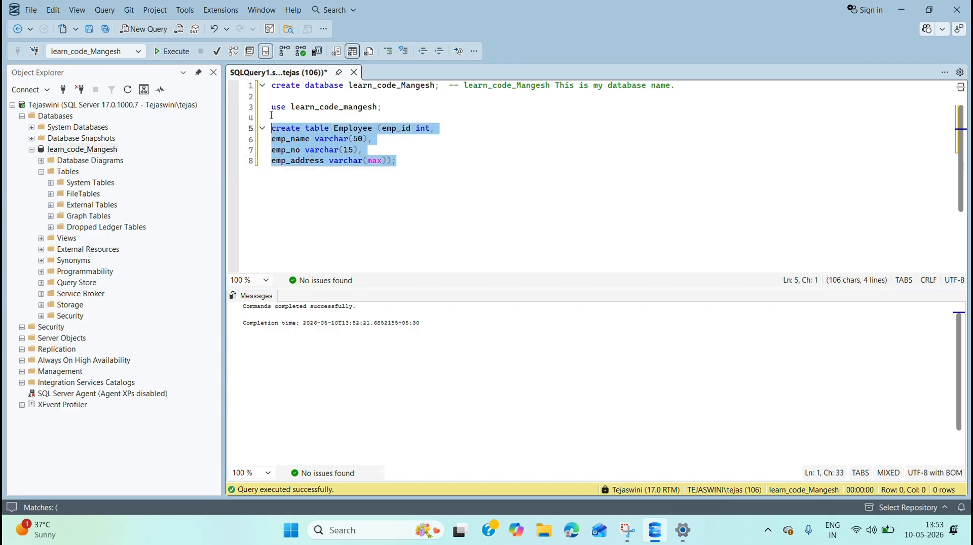
click(182, 56)
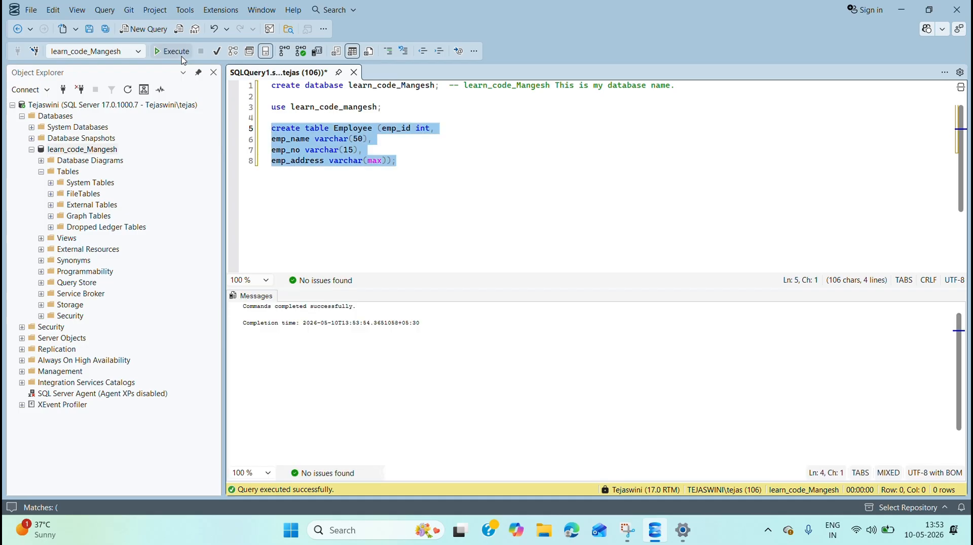
drag(244, 307, 381, 317)
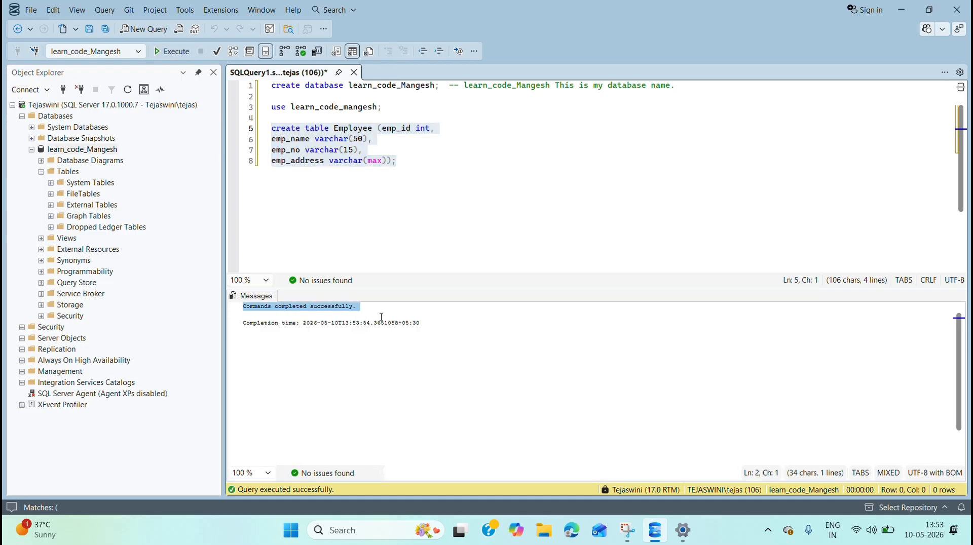
click(381, 316)
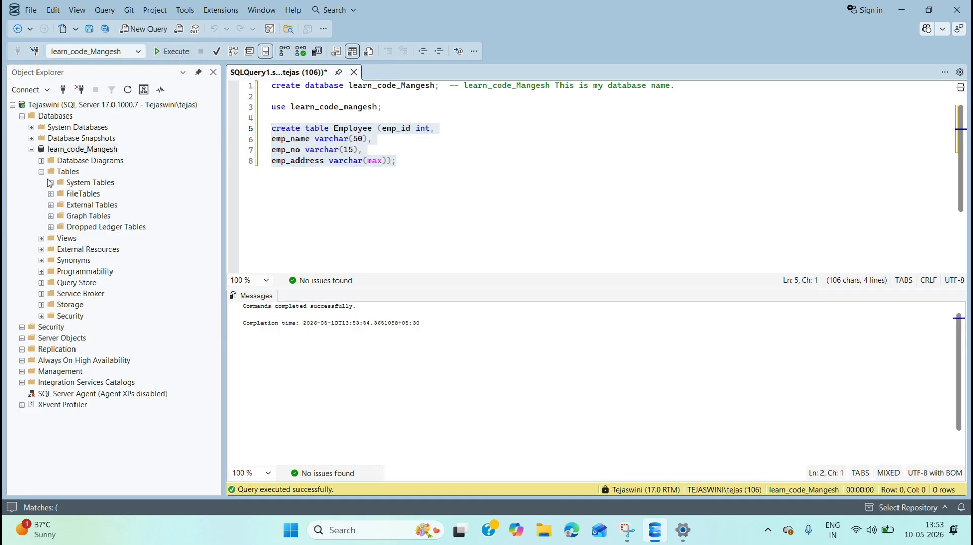
click(69, 172)
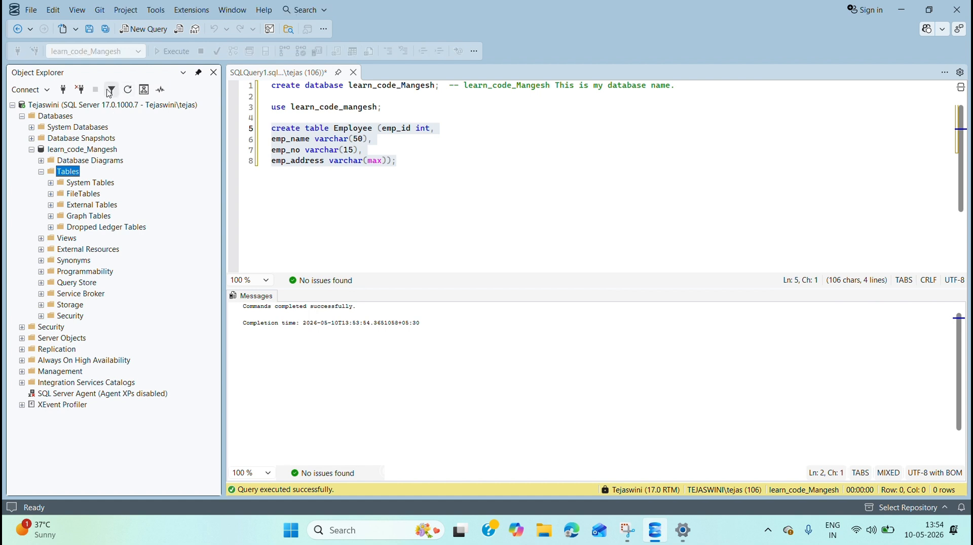
click(128, 90)
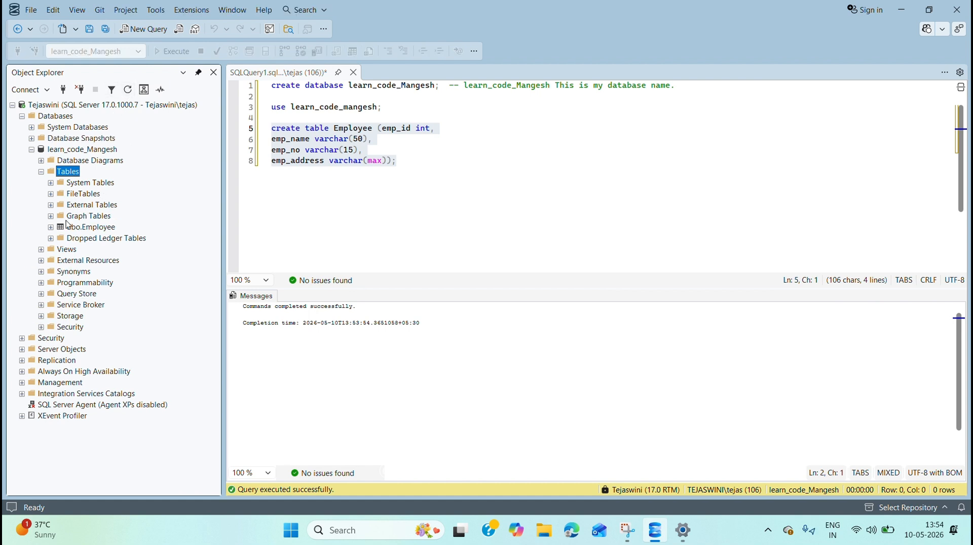
Step: Add the statement "select * from Employee;" on line 10 of the query and execute only that statement
click(407, 163)
key(Return)
key(Return)
text(se)
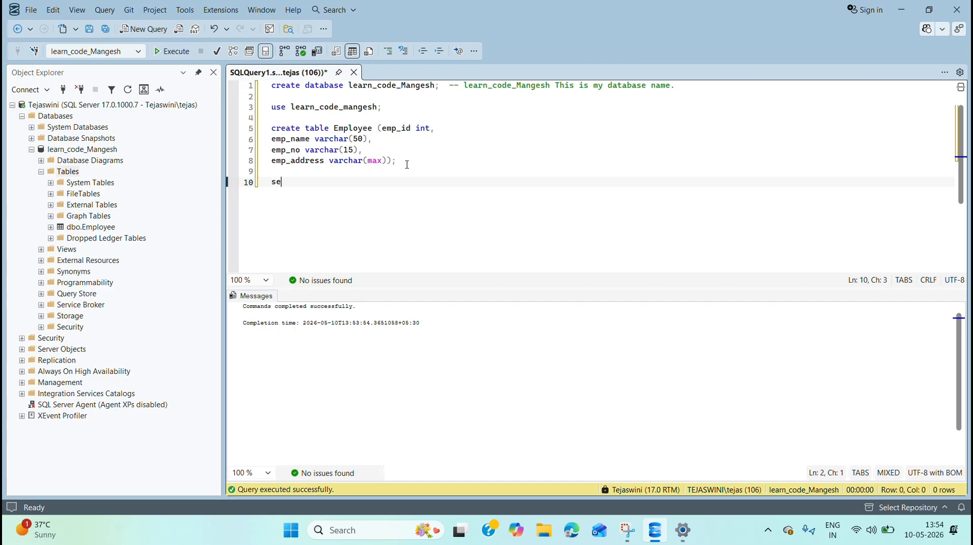
text(lect * from em)
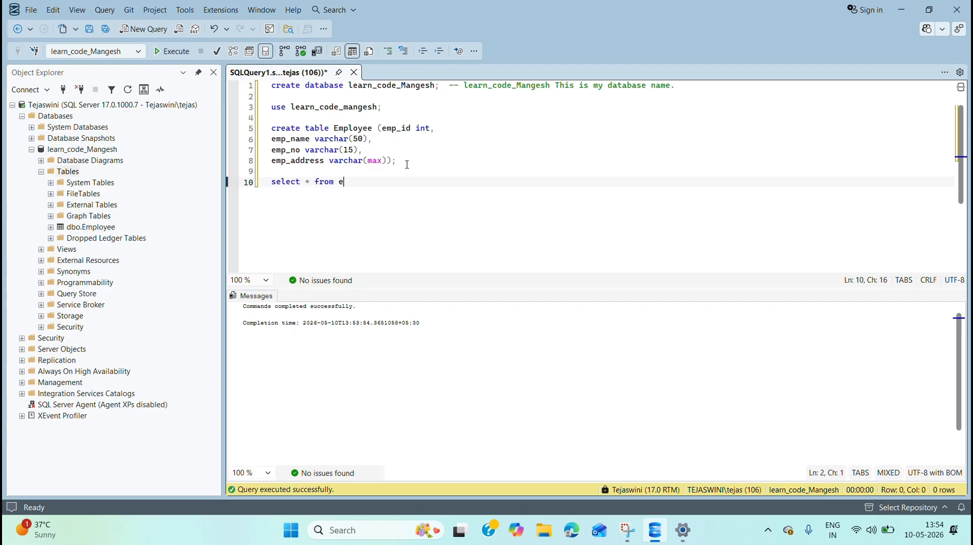
key(Tab)
drag(382, 183, 270, 183)
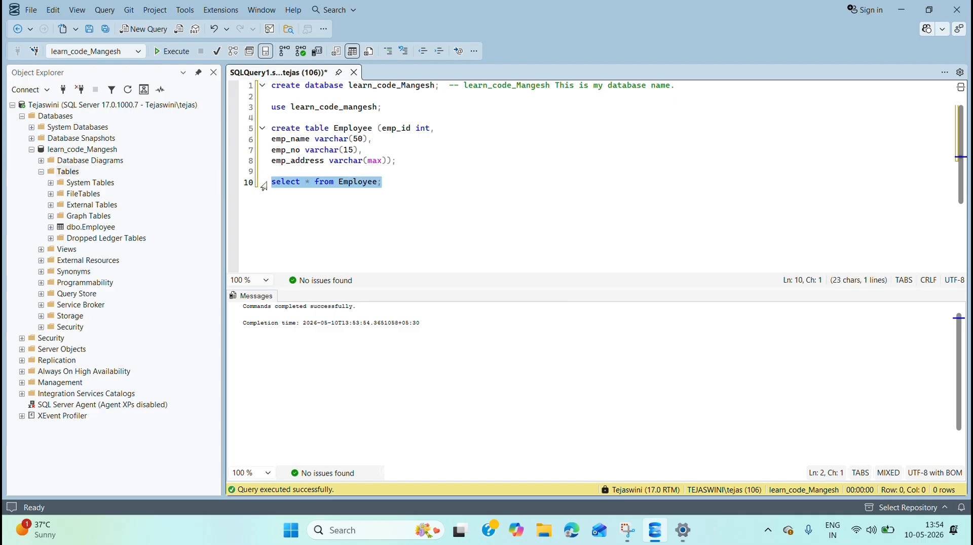
click(173, 53)
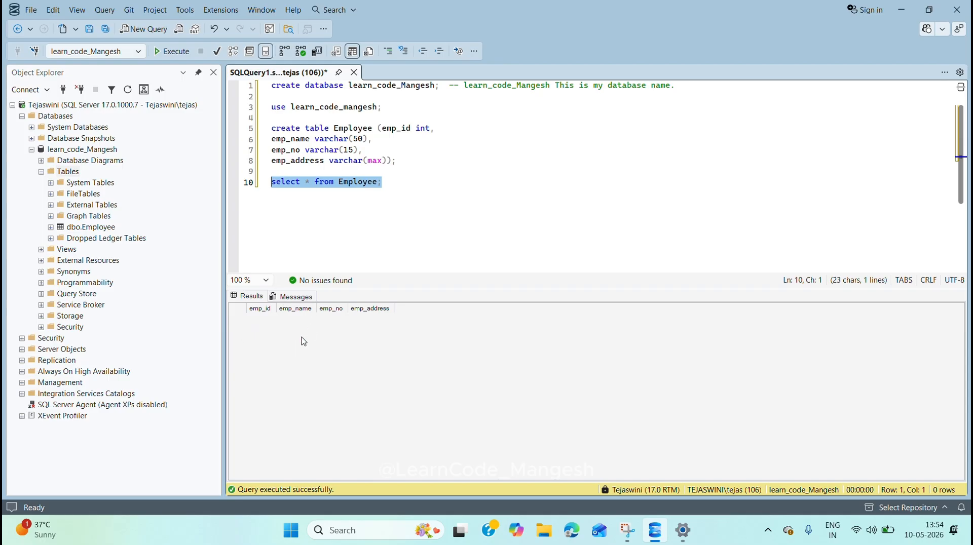
Step: Add the comment "---- Thank you;" on line 12 of the query
click(403, 192)
key(Return)
key(Return)
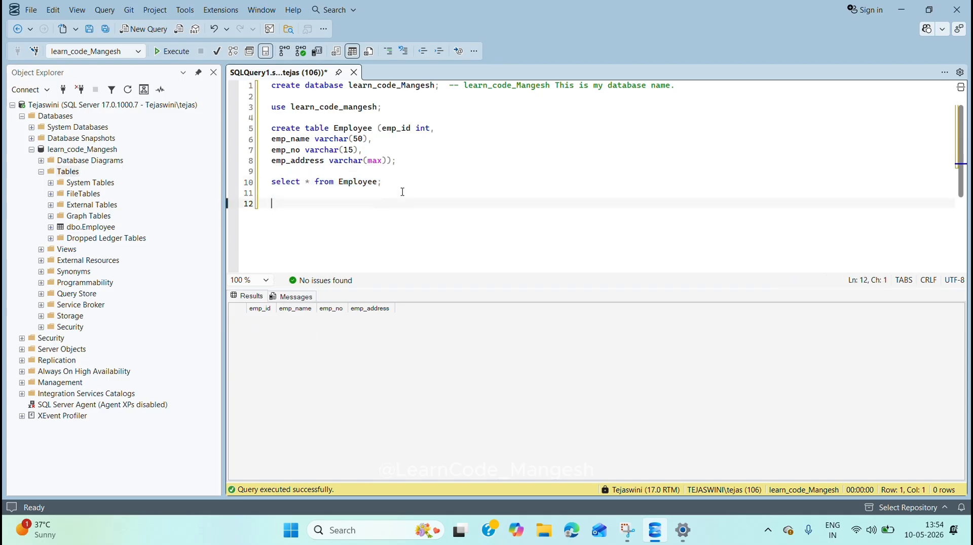
text(l)
key(BackSpace)
text(Thank o)
text(ou)
key(Left)
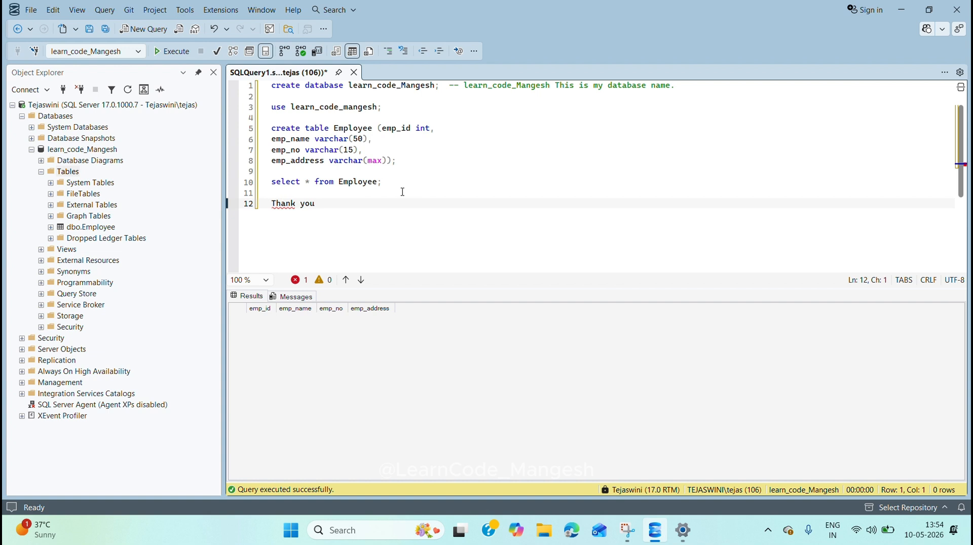
text(----)
click(385, 205)
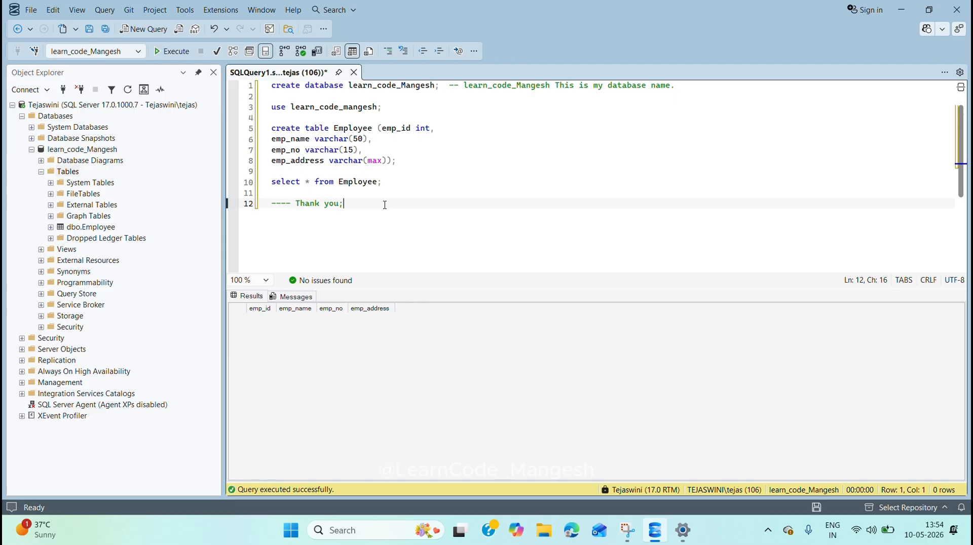
Step: Save the query in the SQL Server Management Studio documents folder under the name "SQL file"
key(ctrl+s)
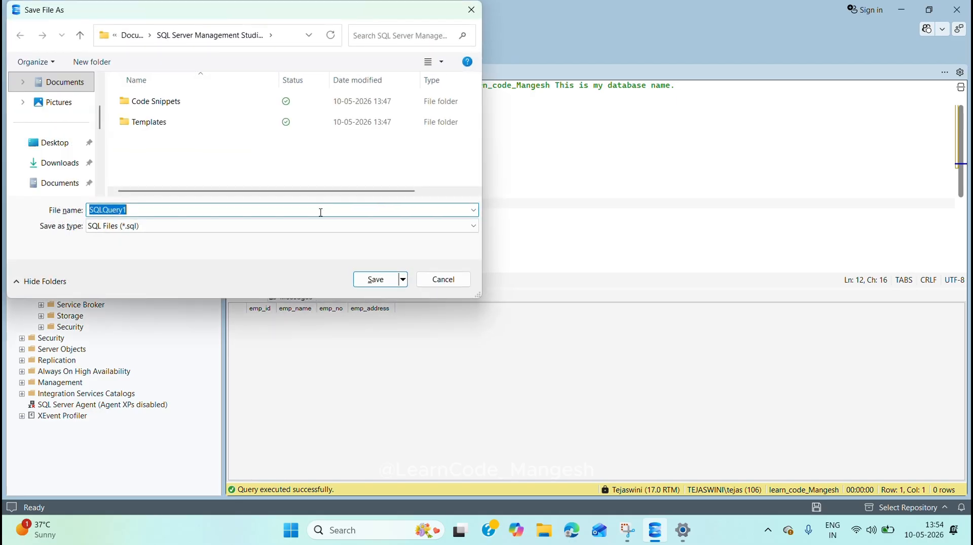
click(320, 212)
key(BackSpace)
key(BackSpace)
key(BackSpace)
key(BackSpace)
key(BackSpace)
key(BackSpace)
key(BackSpace)
key(BackSpace)
key(BackSpace)
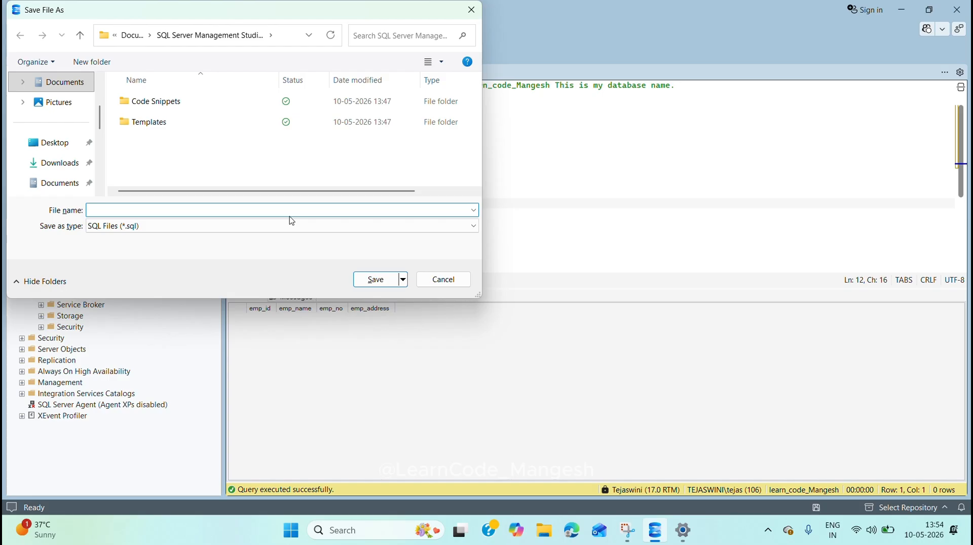
text(SQL file)
click(379, 281)
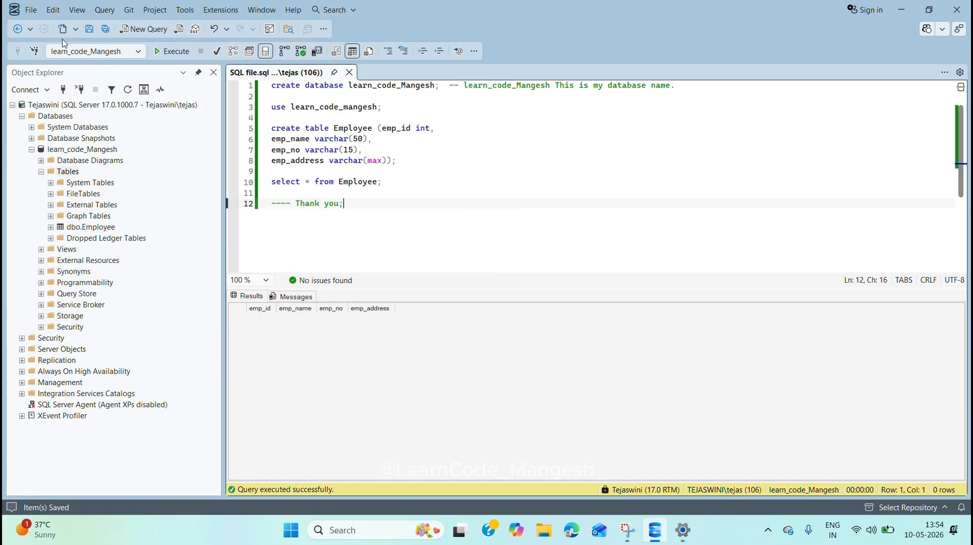
Step: Close the saved SQL file.sql query
click(27, 13)
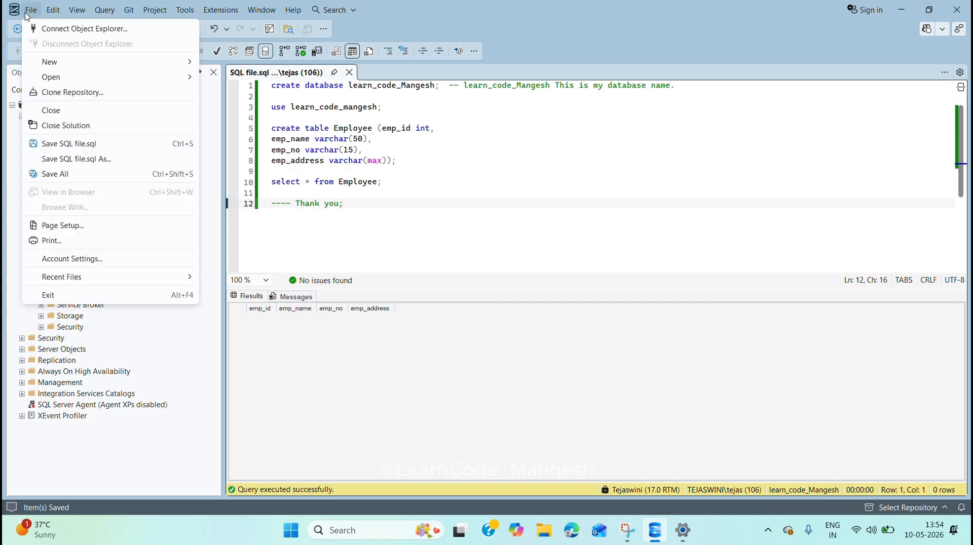
click(355, 149)
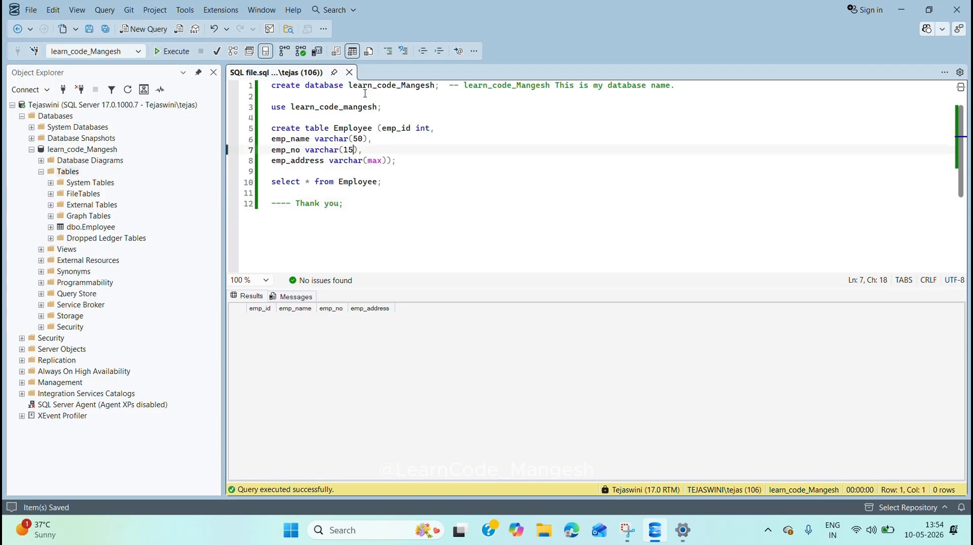
click(349, 73)
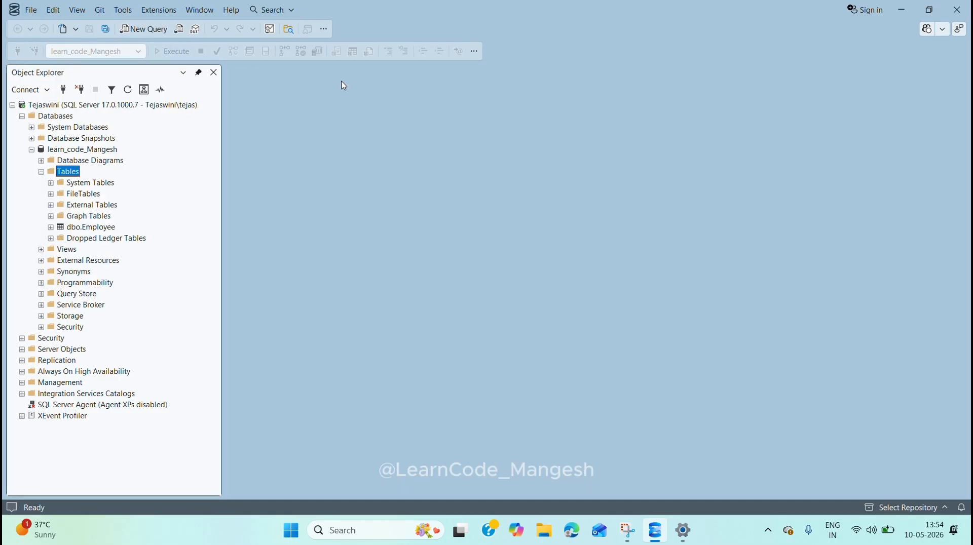
Step: Reopen SQL file.sql from the SQL Server Management Studio documents folder and save it again
click(36, 17)
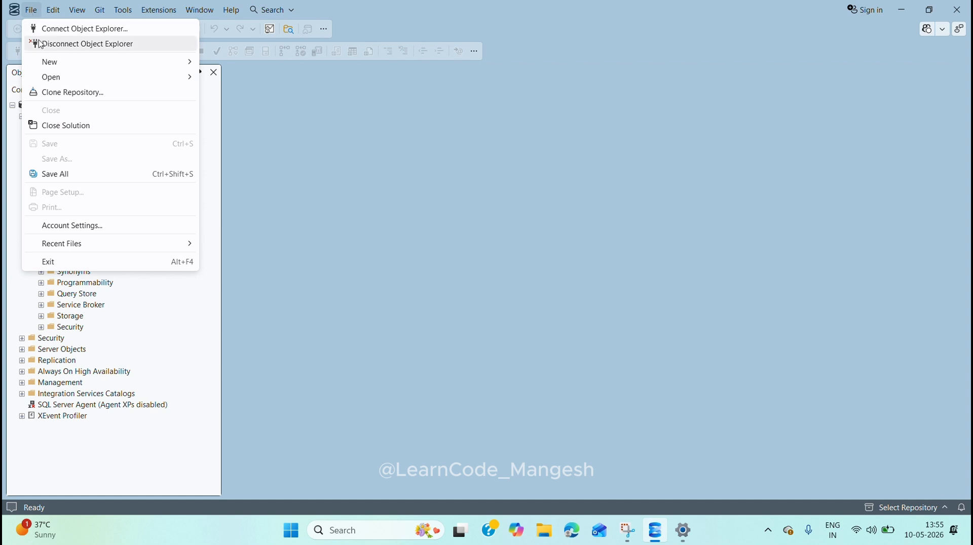
mouse_move(57, 80)
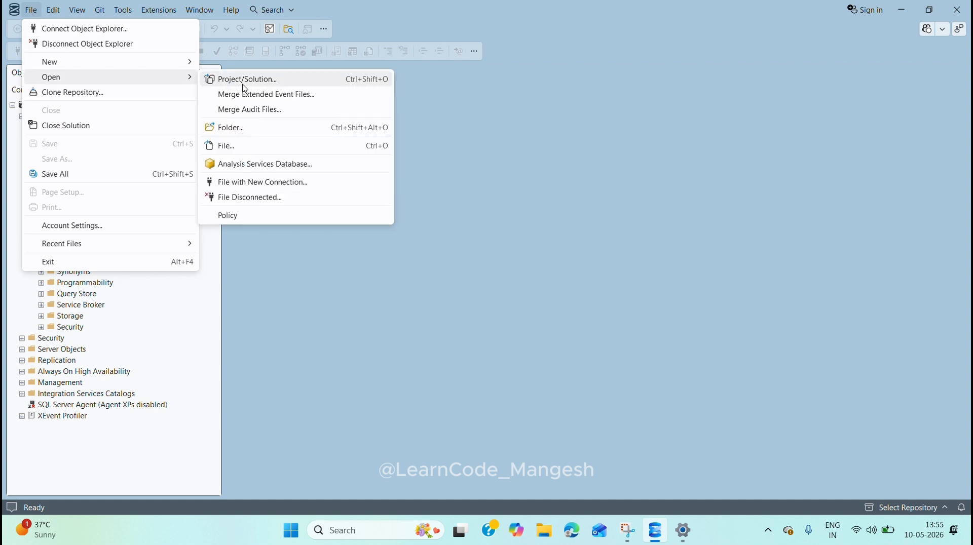
click(243, 150)
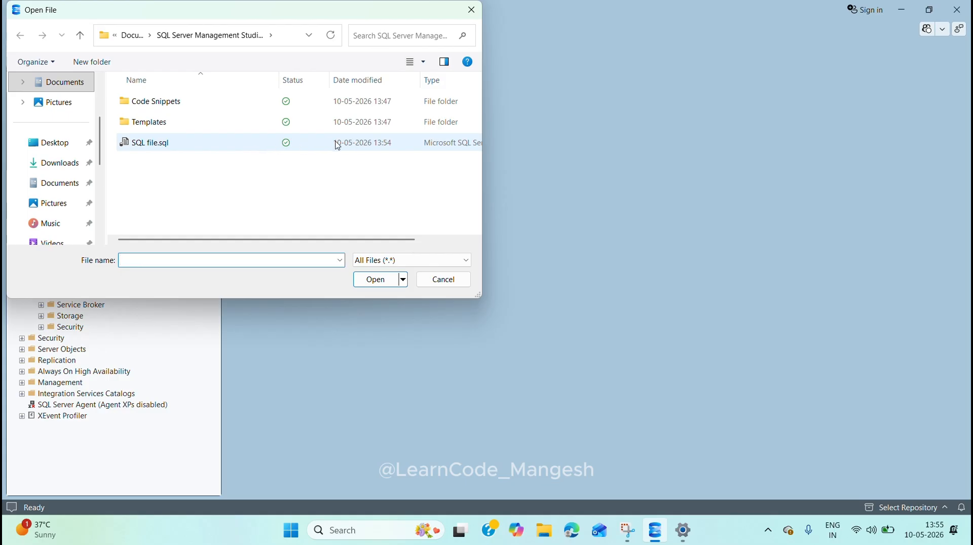
click(180, 147)
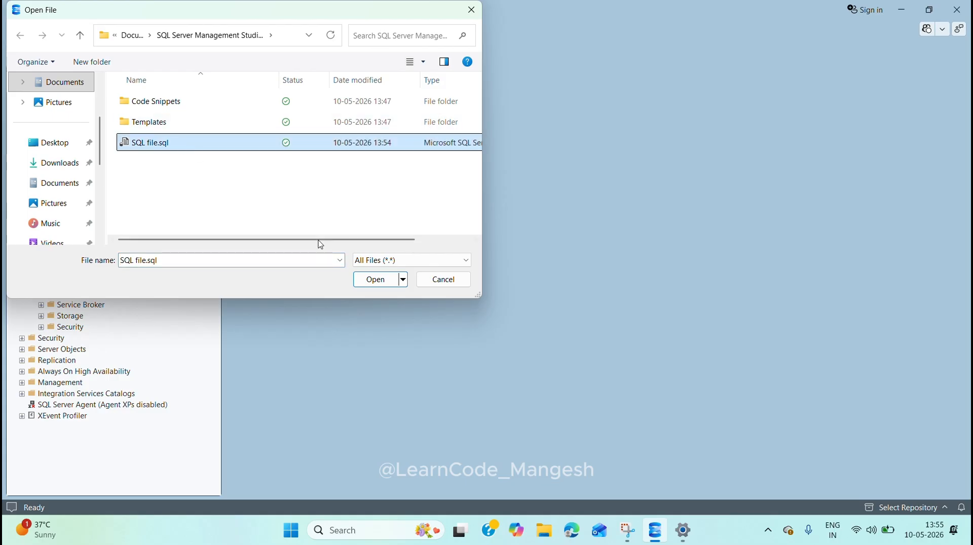
click(376, 283)
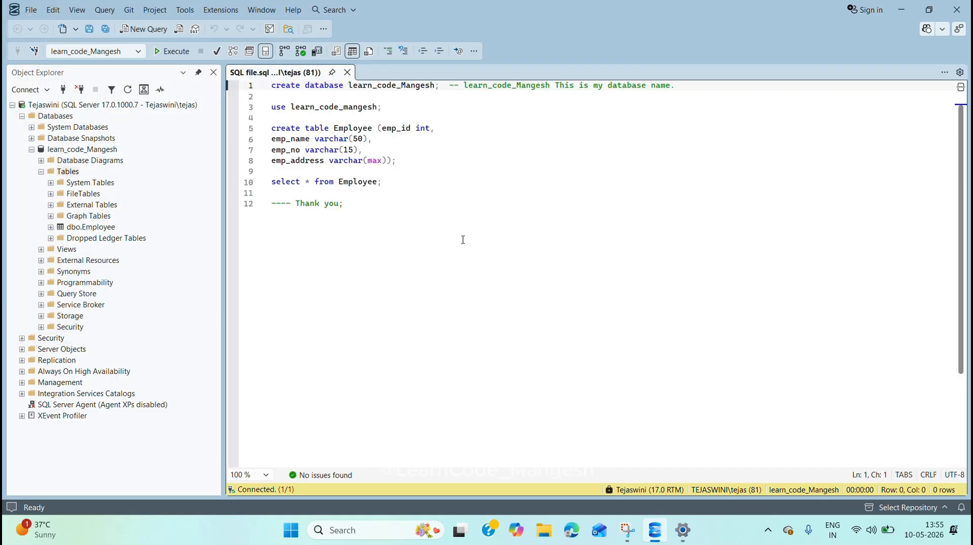
click(463, 240)
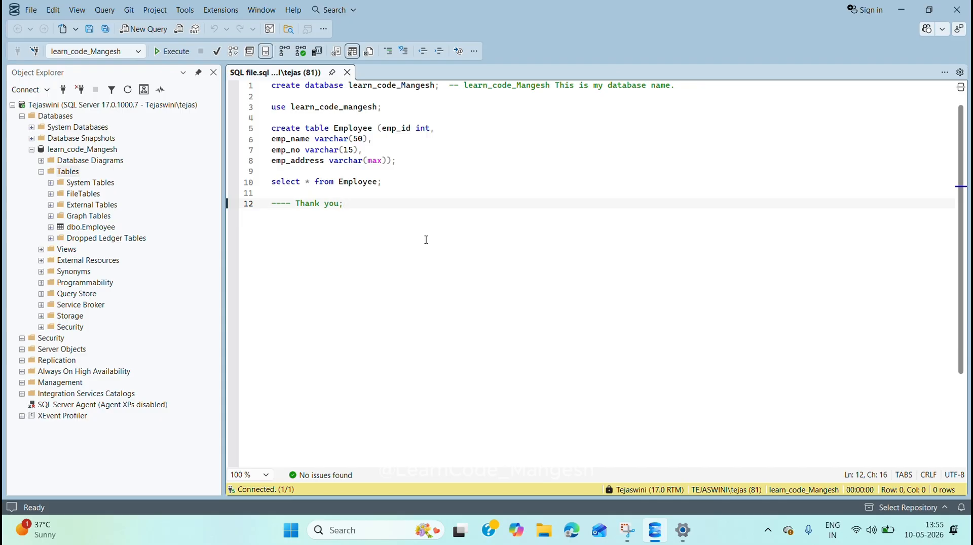
key(ctrl+s)
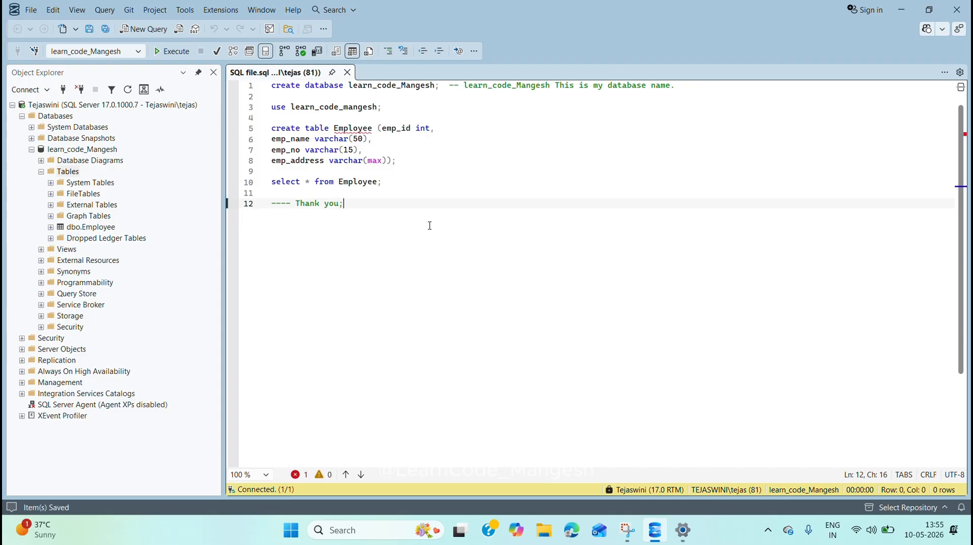